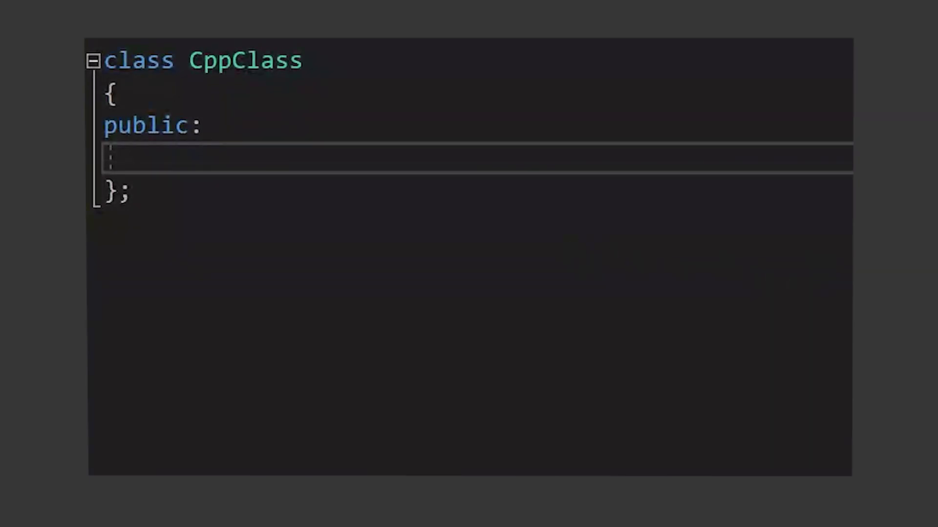
- Declare void FunctionName(int param) with an opening brace in CppClass's public section
type("void FunctionName(")
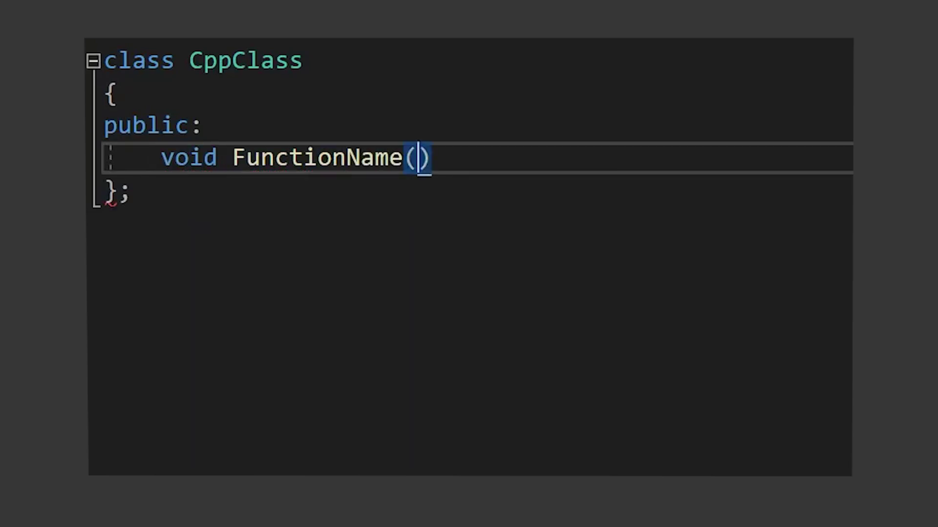
type("int param)")
key("Return")
type("{")
key("Return")
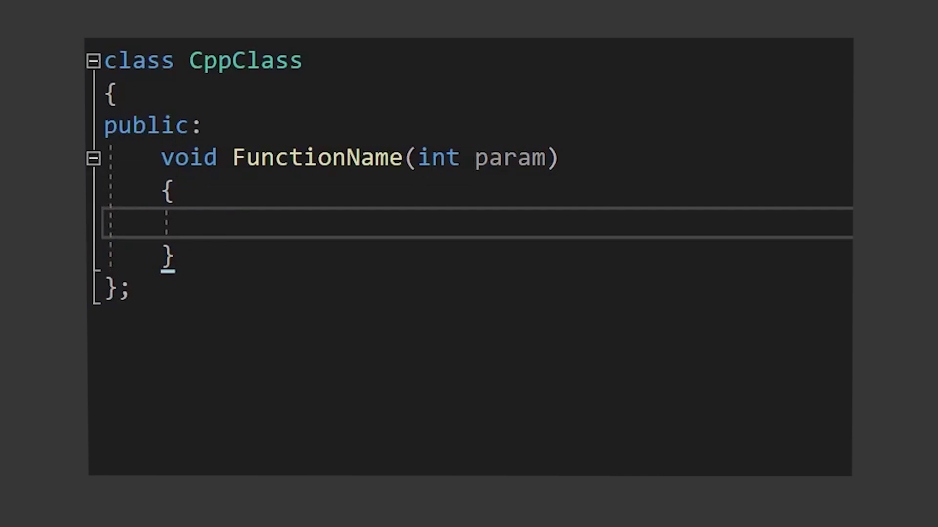
- Try an int return type for FunctionName, with a return 1; body
double_click(190, 151)
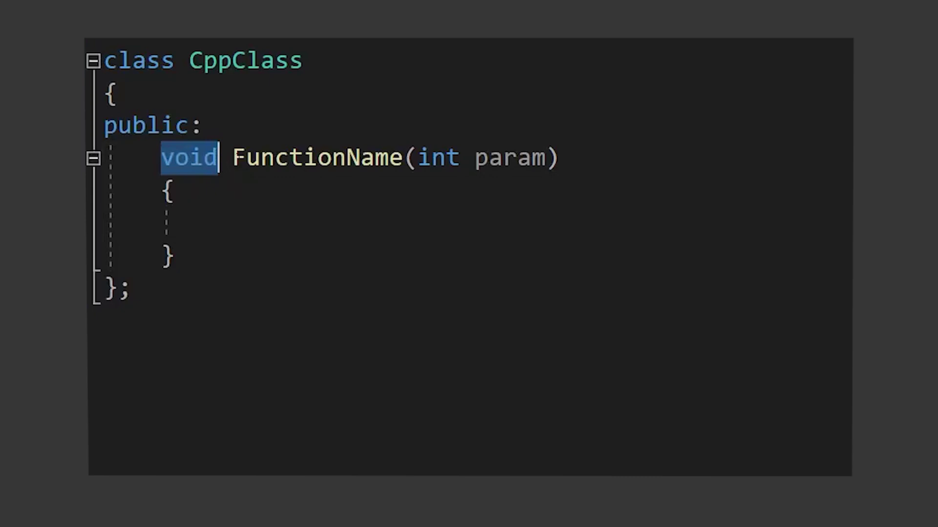
double_click(317, 157)
double_click(189, 157)
type("int")
key("Escape")
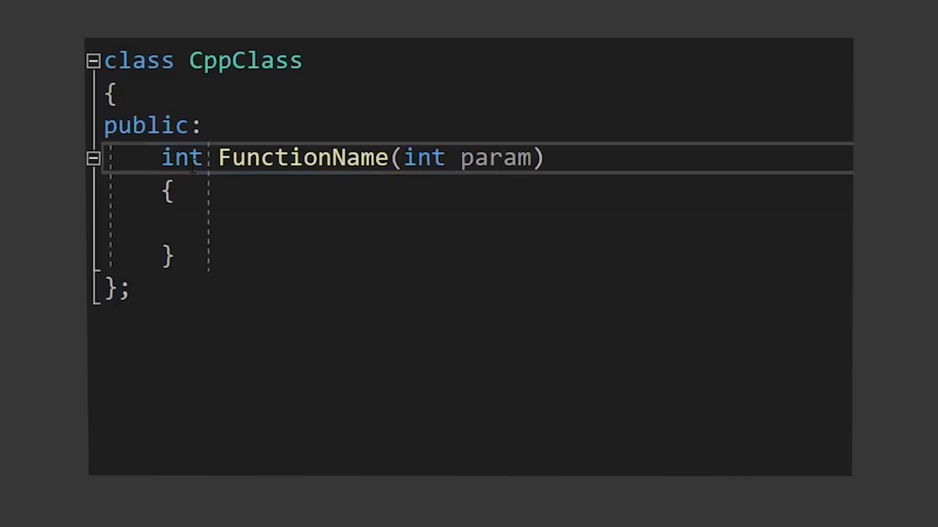
key("Down")
key("Down")
type("return 1;")
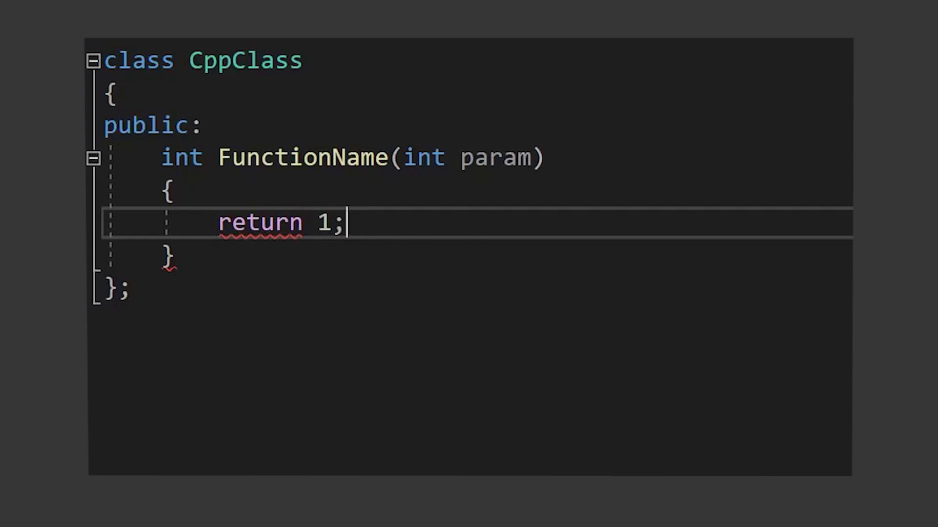
- Delete the return 1; line and change the return type back to void
left_click(643, 193)
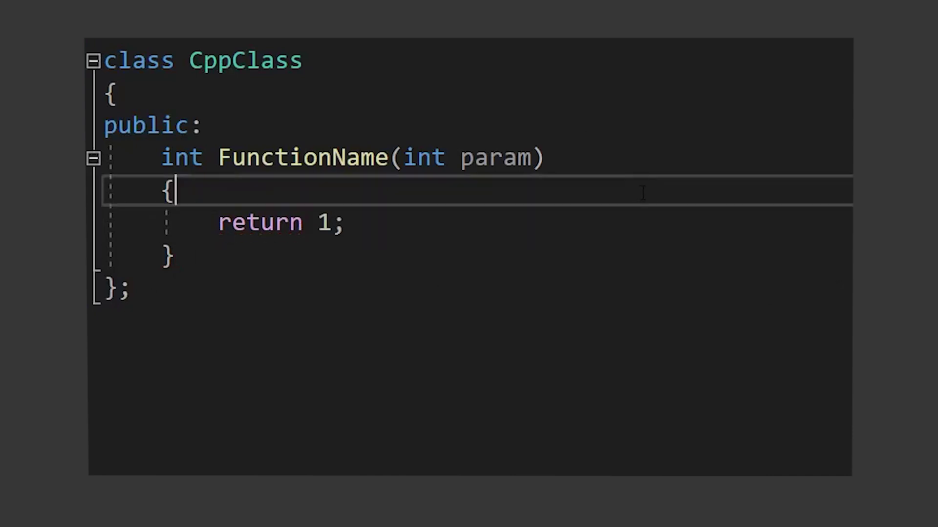
triple_click(164, 224)
key("Delete")
double_click(191, 157)
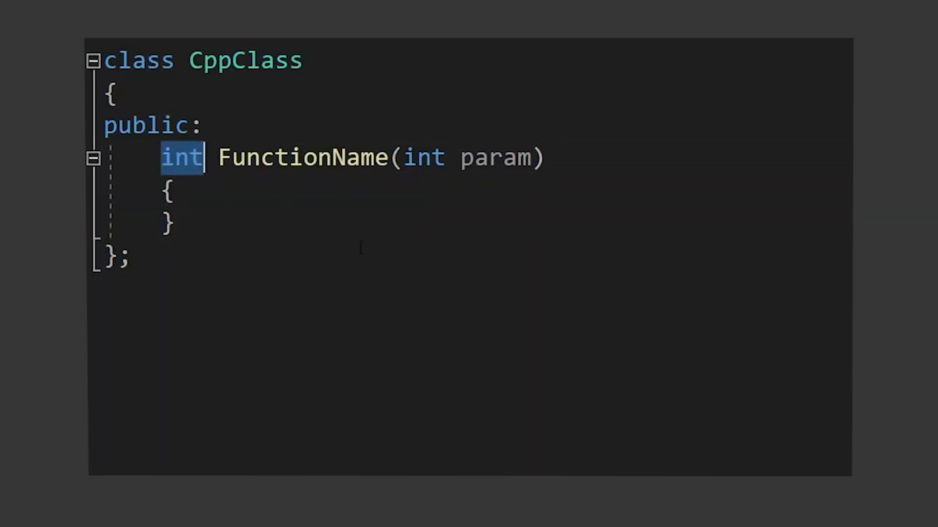
type("void")
left_click(601, 229)
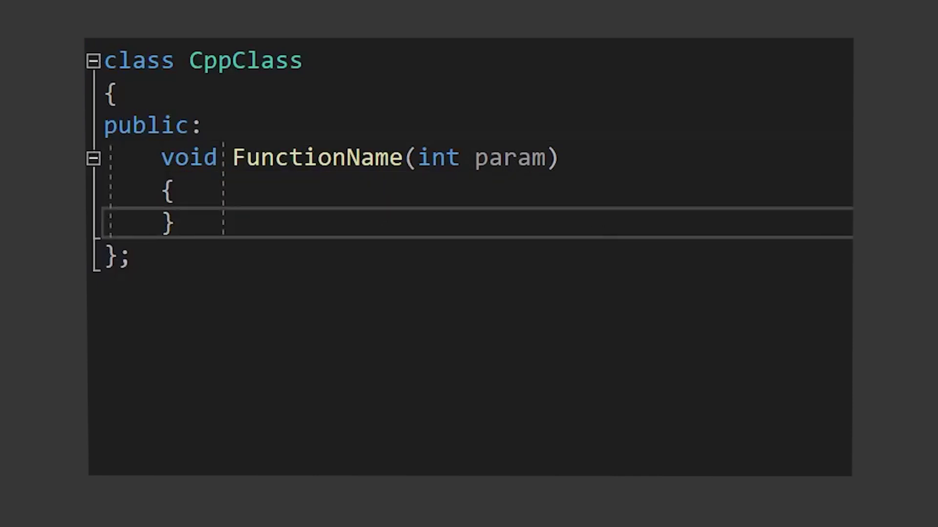
double_click(306, 157)
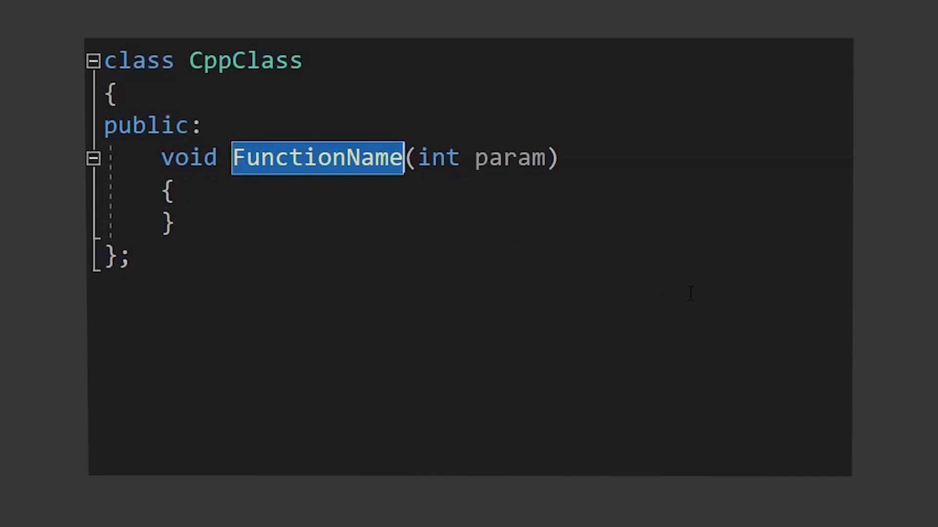
- Rename the function to Attack, taking int param1, int param2, int param3
type("Attack")
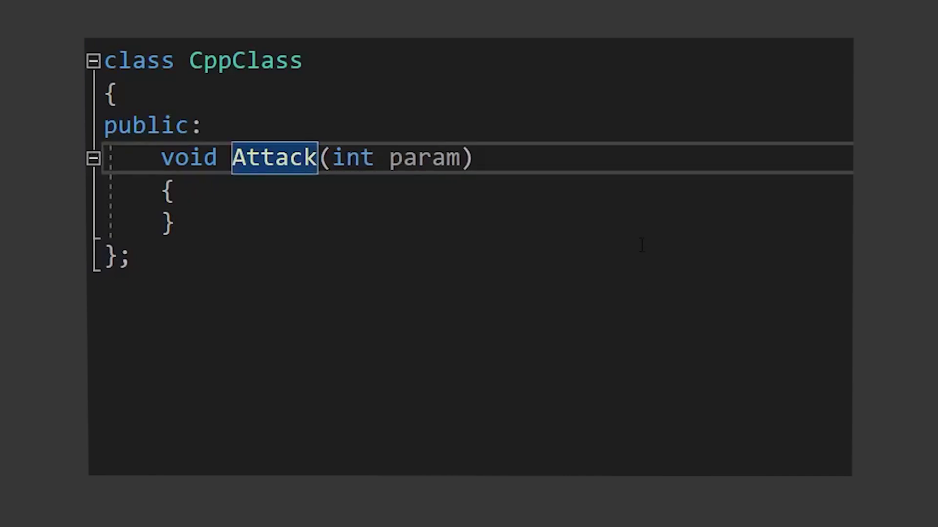
left_click(638, 245)
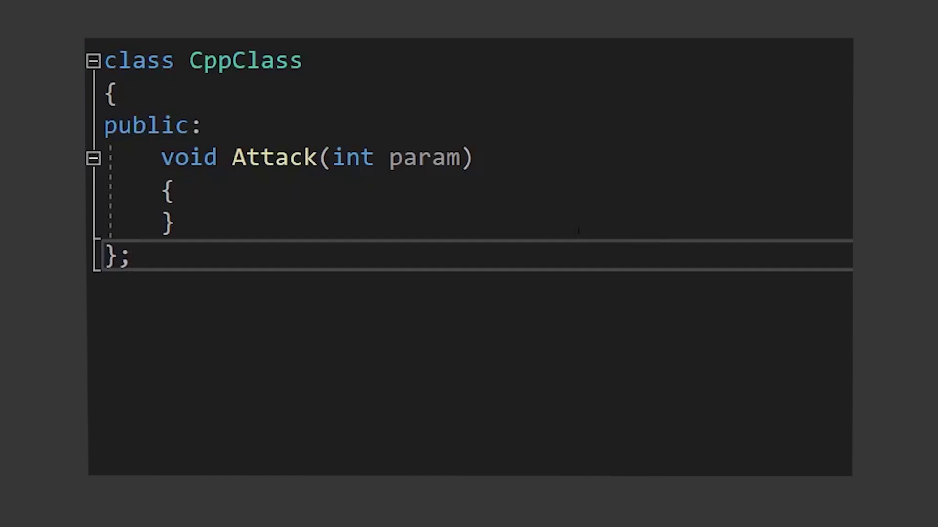
left_click_drag(333, 157, 522, 163)
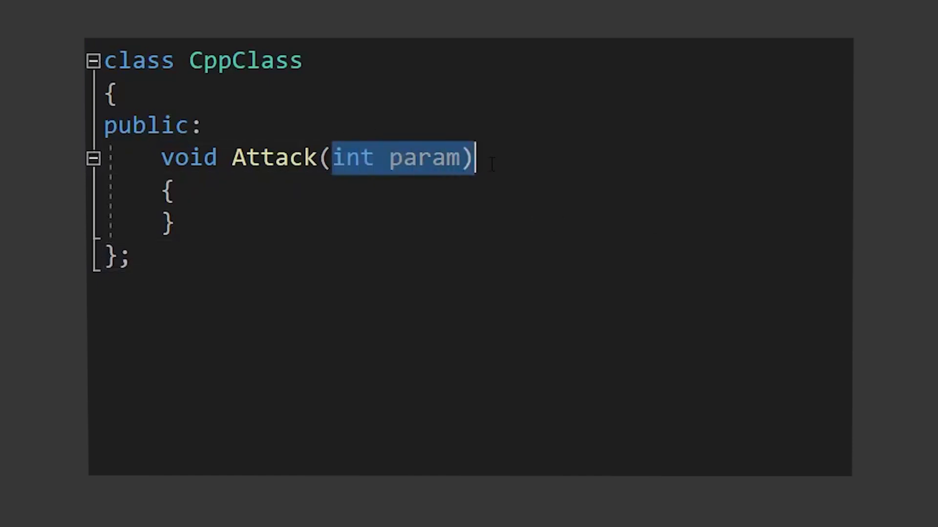
left_click(522, 162)
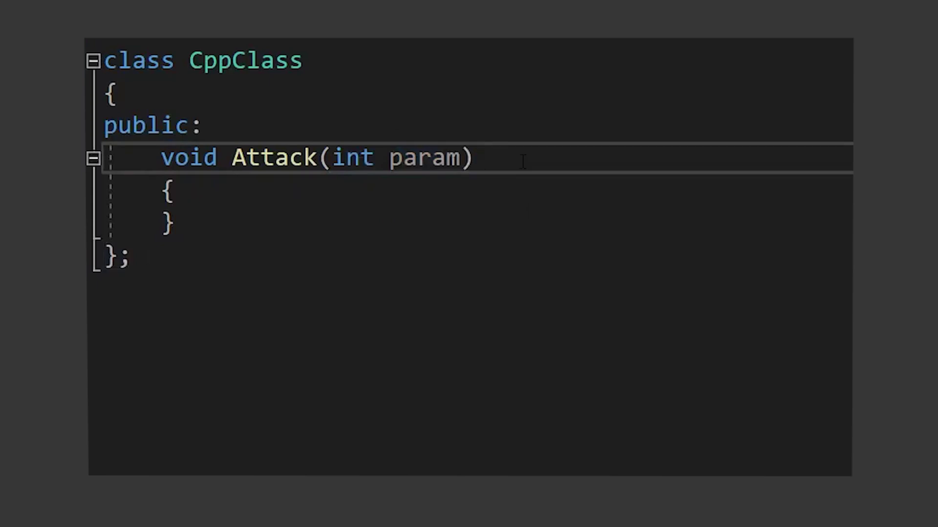
left_click_drag(333, 157, 460, 157)
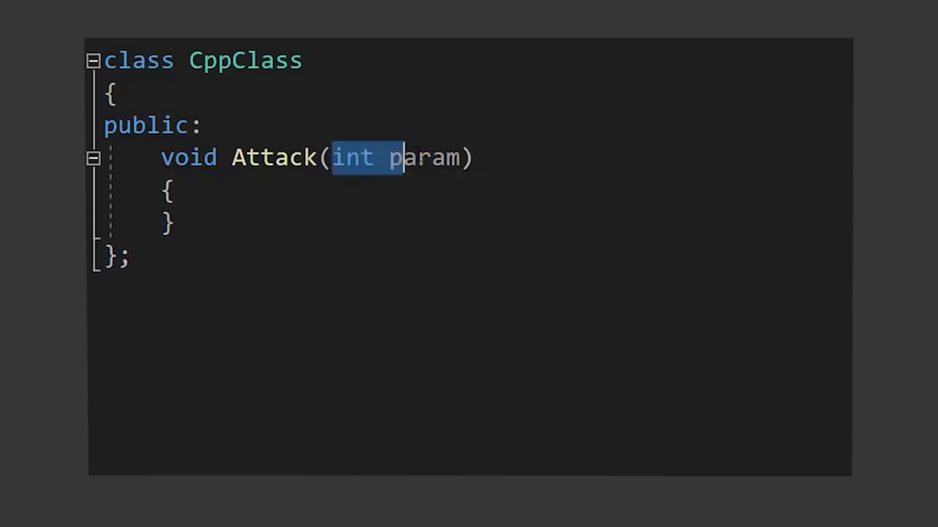
key("Delete")
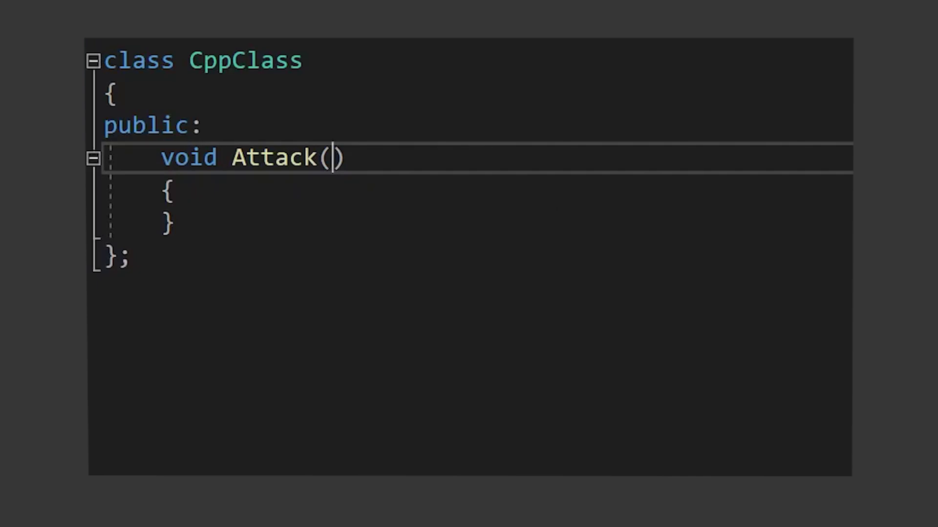
type("int param")
double_click(424, 158)
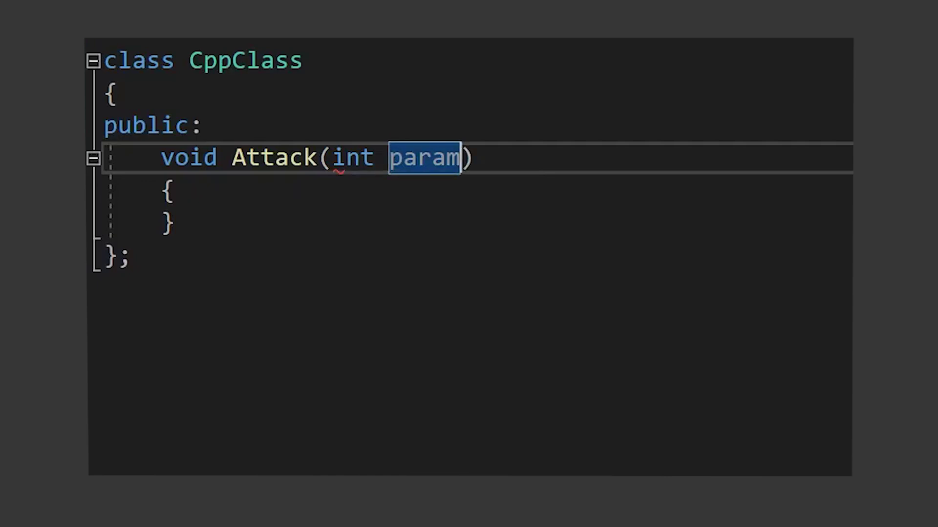
type("1, int param2")
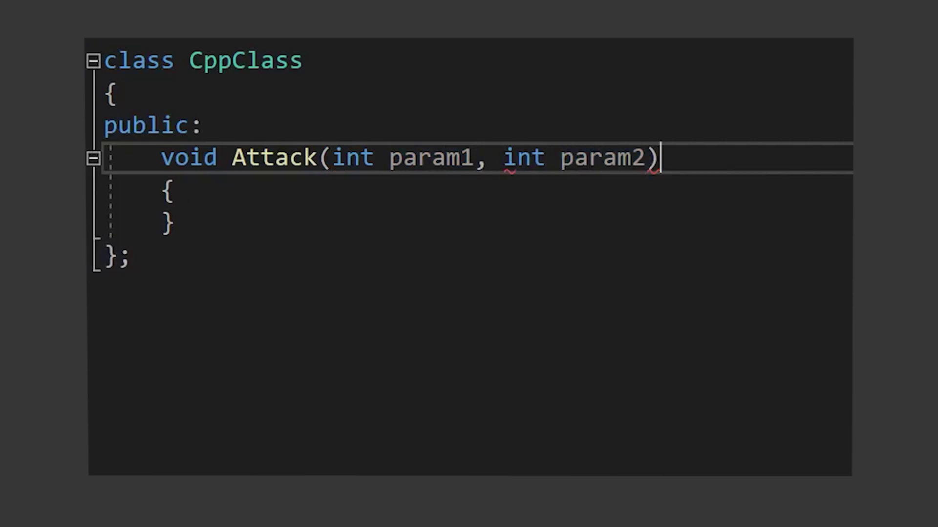
type(", int param3")
- Add int total = param1 + param2 - param3; to the function body
key("Right")
key("Down")
key("Return")
type("int total = param1 + param2 - par")
key("BackSpace")
key("BackSpace")
key("BackSpace")
type("param3;")
key("Return")
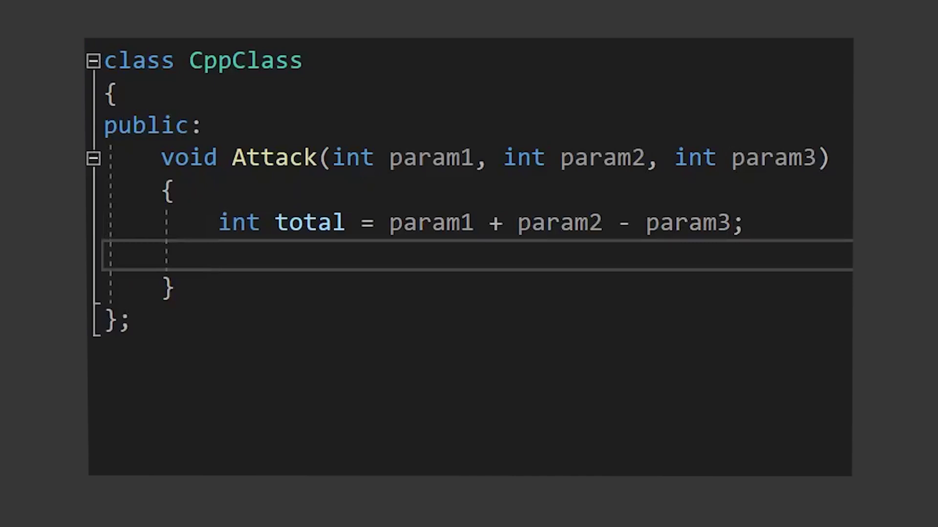
- Change the signature to float Move(Vector destination)
double_click(189, 157)
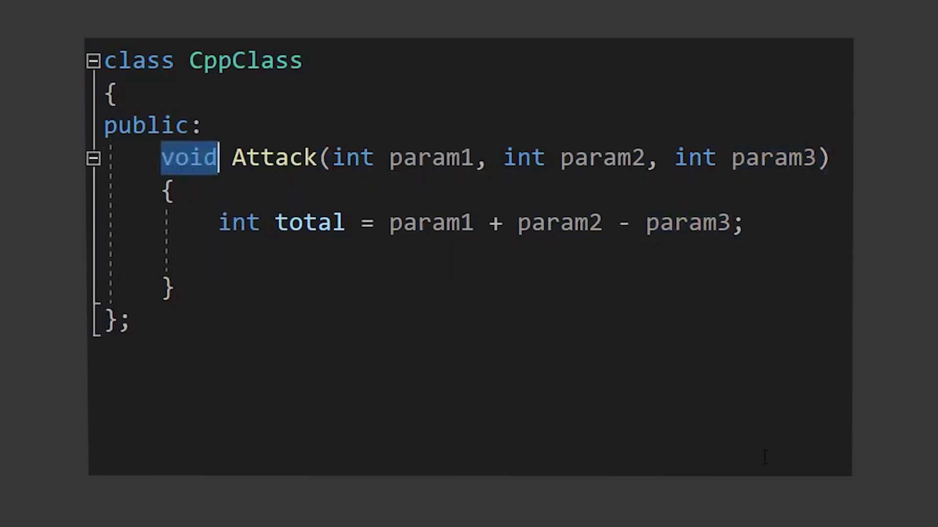
type("float")
left_click(218, 255)
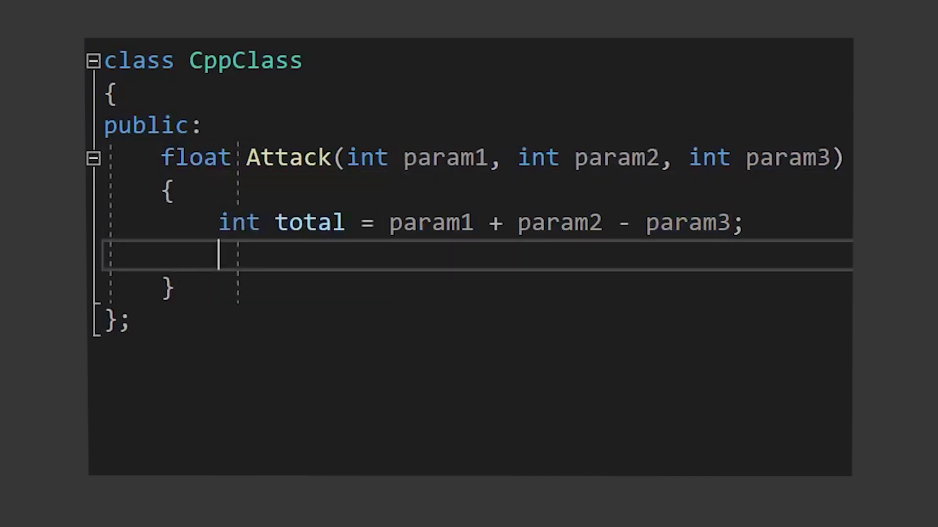
double_click(288, 157)
type("Move")
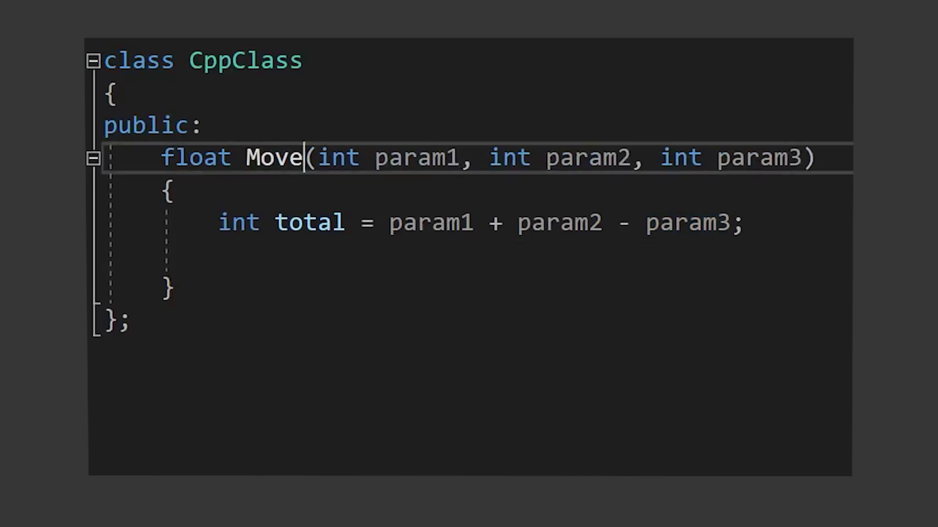
key("ctrl+shift+Left")
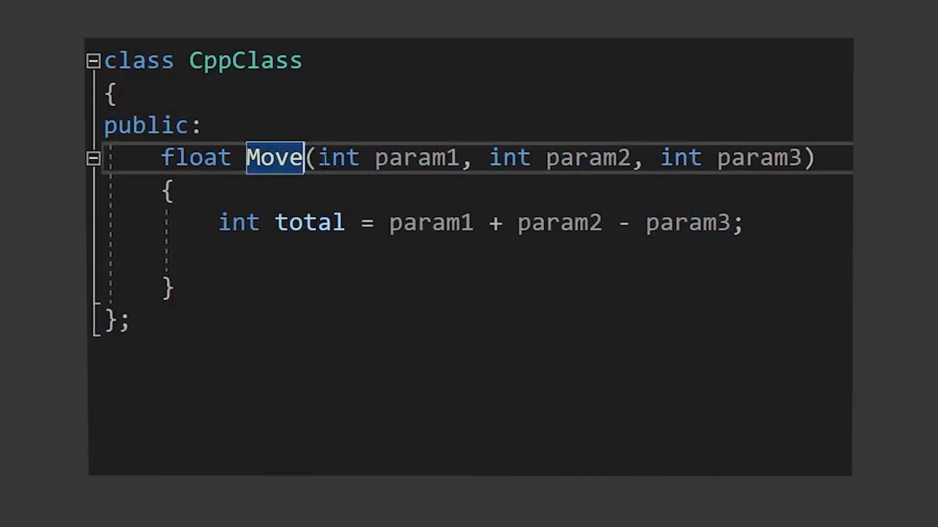
key("Right")
key("Right")
key("shift+End")
key("shift+Left")
type("Vector destination")
- Replace the total line with two Korean comments about moving the character and remaining distance
left_click(218, 255)
key("shift+Up")
key("shift+Home")
type("// 캐릭터를 이동시킨는 처리")
key("Return")
key("Return")
type("// 남은 ㄱ거리를 구하는 철")
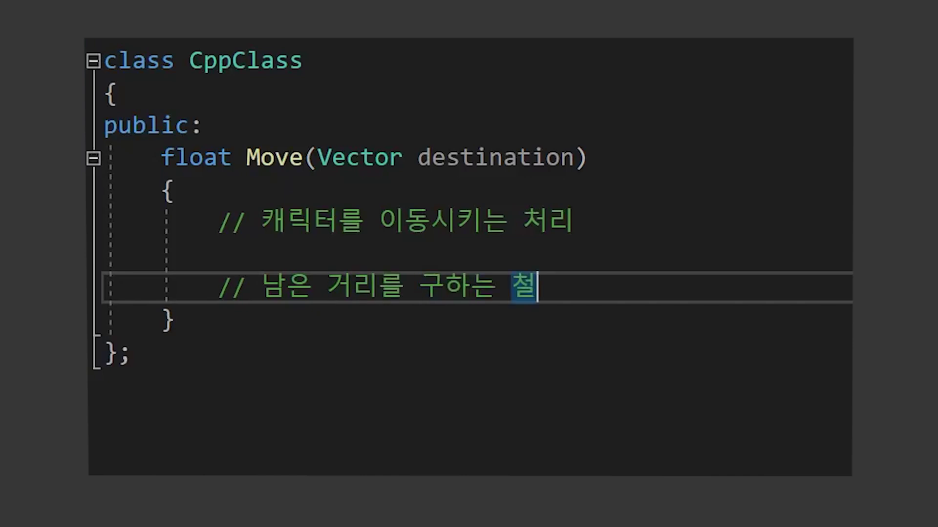
type("리")
key("Return")
- Add float distance = 0.0f; followed by return distance;
type("float distance = 0.0f;  return")
left_click(474, 320)
type(".0")
left_click(219, 351)
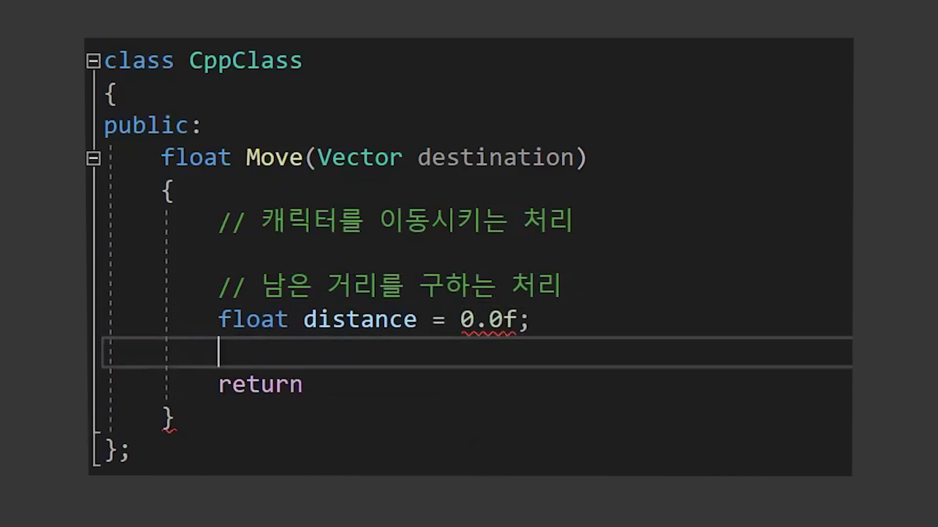
left_click(303, 385)
type("distance;")
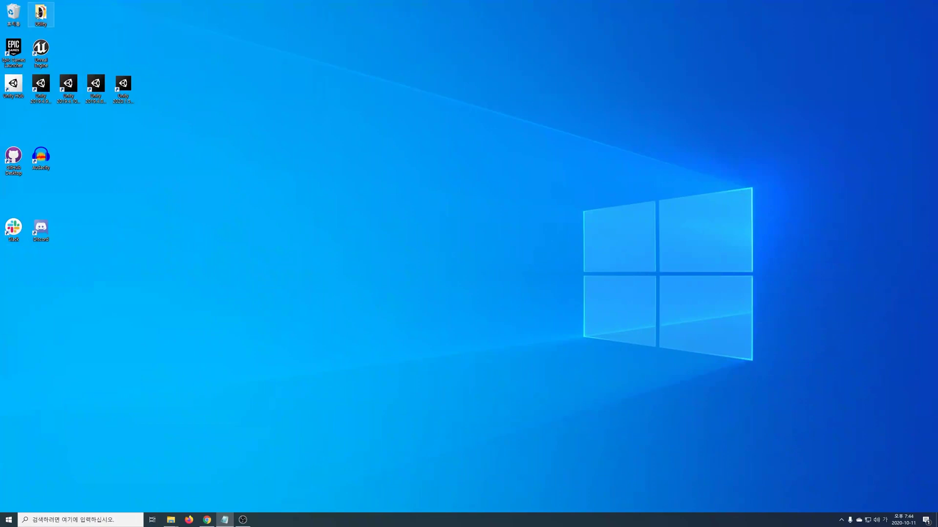
- Start a new Games project in Unreal Engine from the basic template, set to C++
double_click(41, 48)
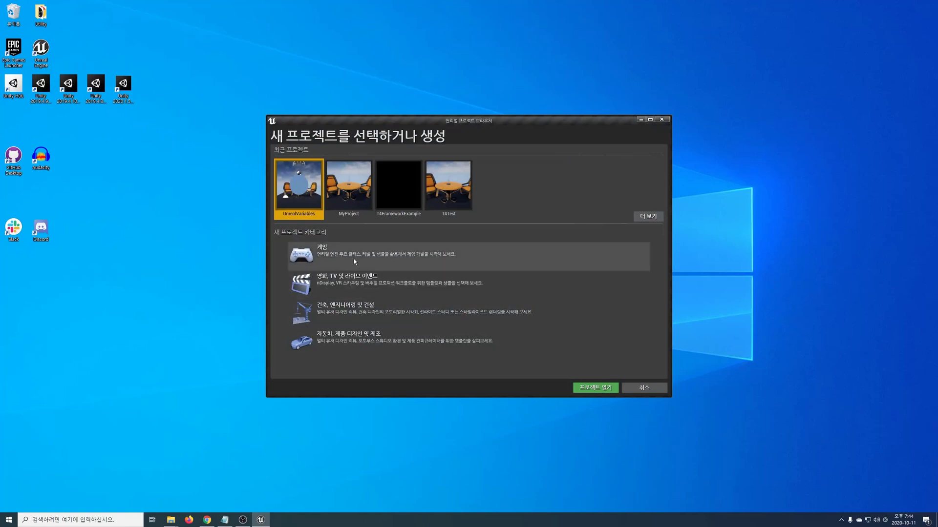
left_click(335, 259)
left_click(553, 390)
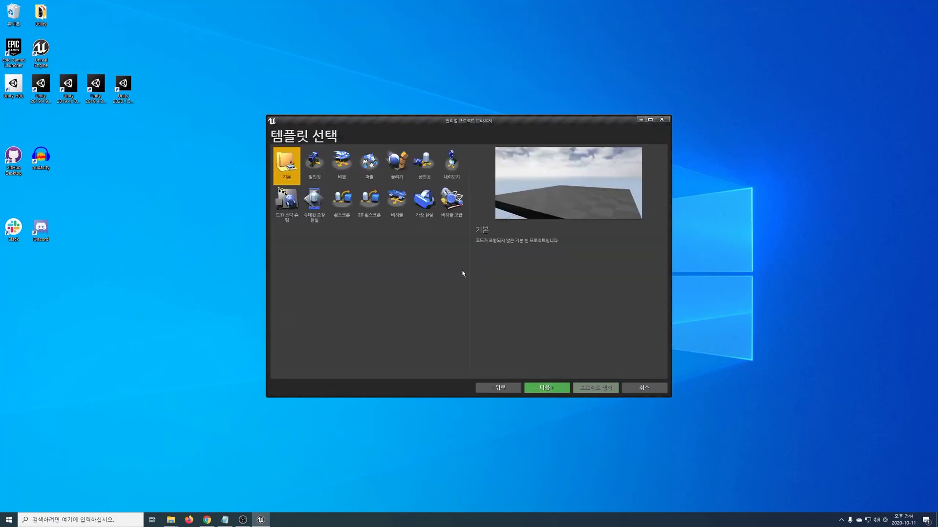
left_click(554, 388)
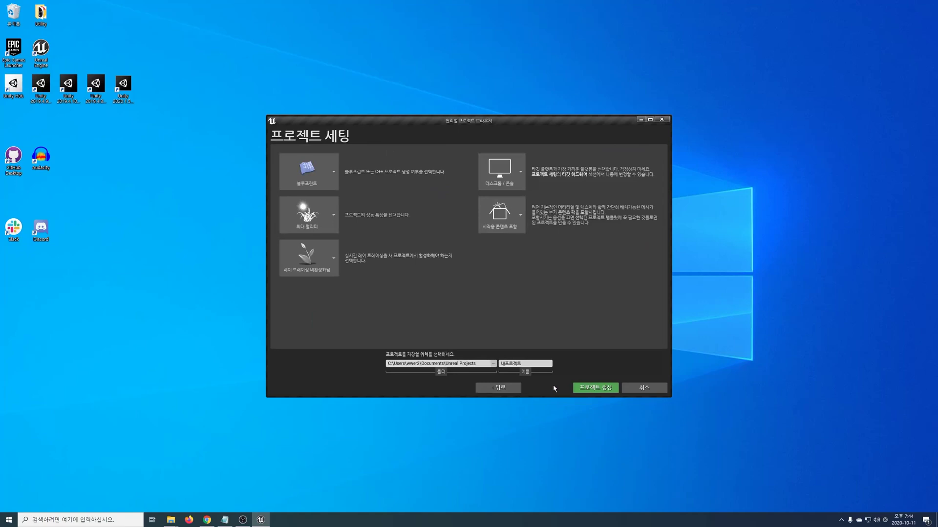
left_click(318, 170)
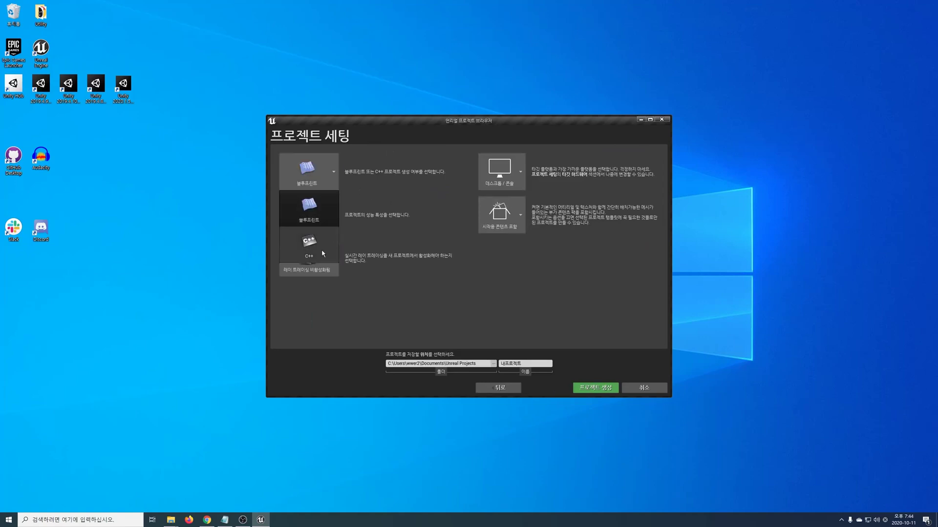
left_click(309, 246)
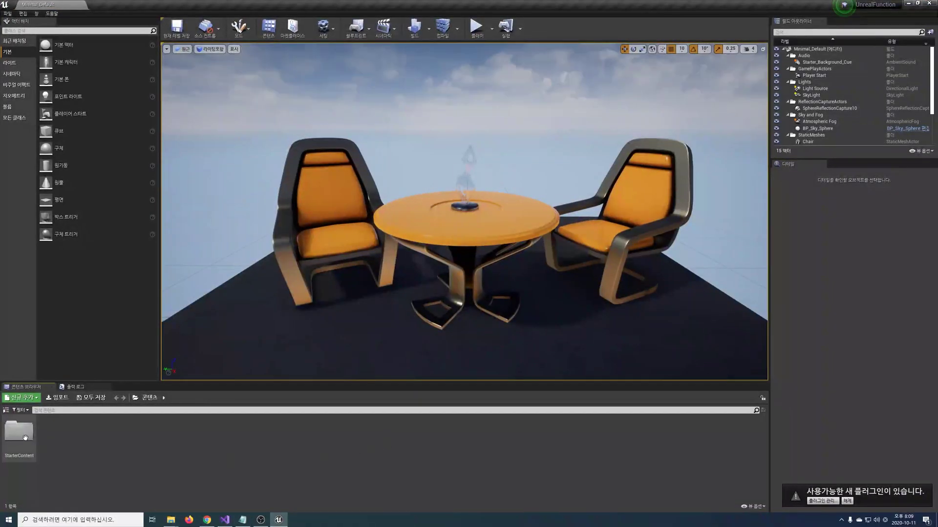
- Create a C++ class named MyActor with Actor as its parent, from the Content Browser
left_click(5, 410)
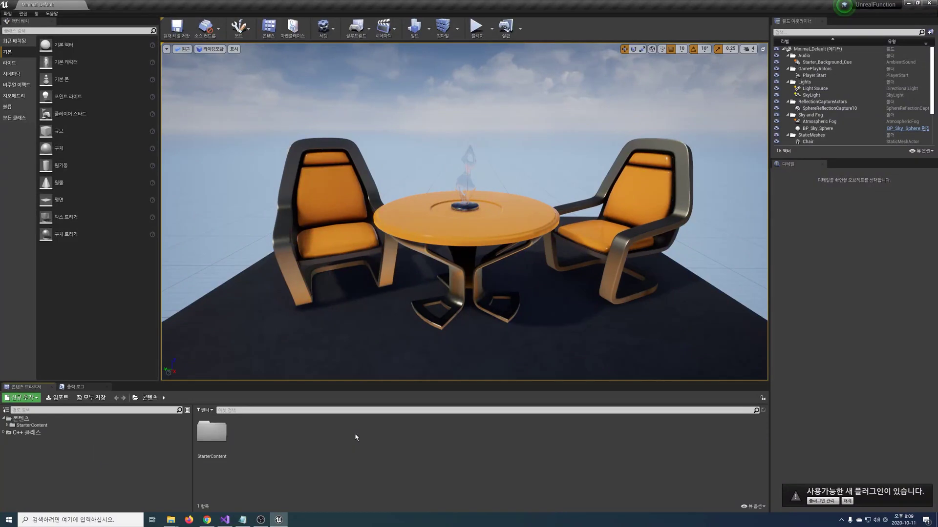
right_click(355, 434)
left_click(402, 208)
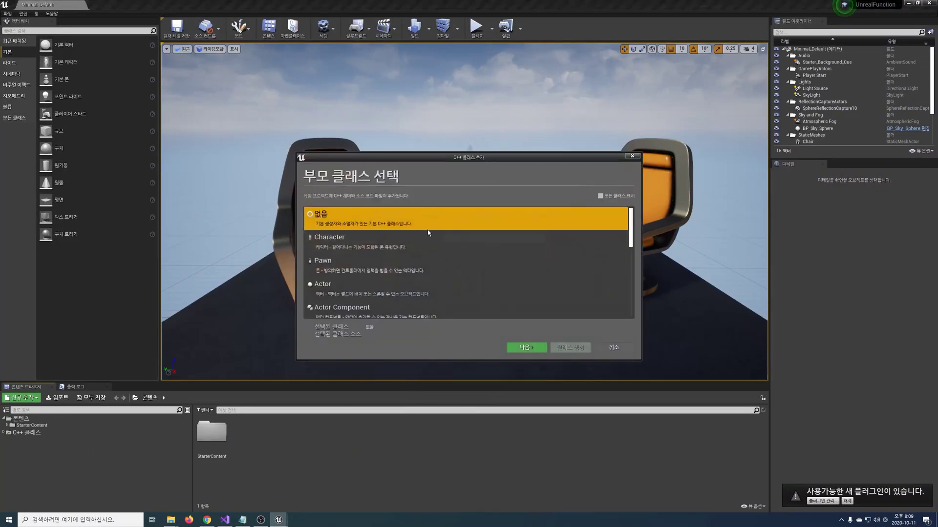
left_click(383, 289)
left_click(537, 348)
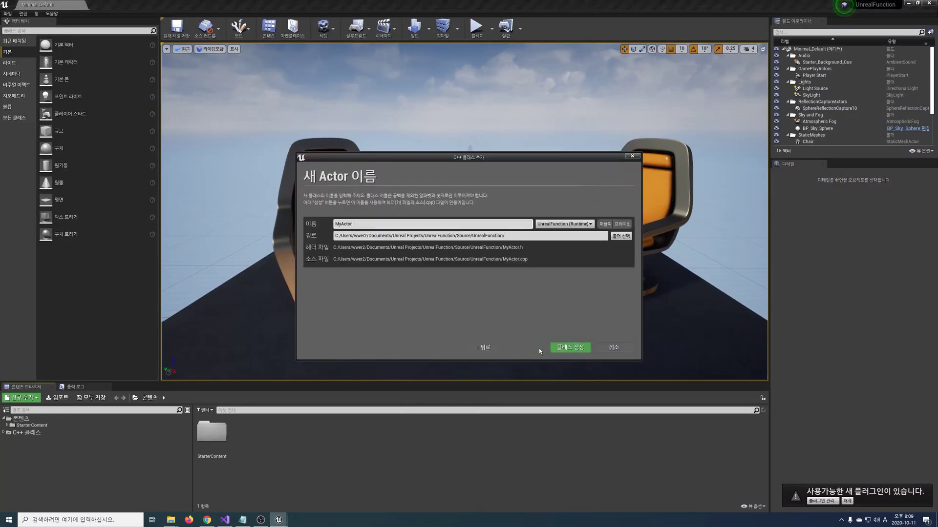
left_click(583, 349)
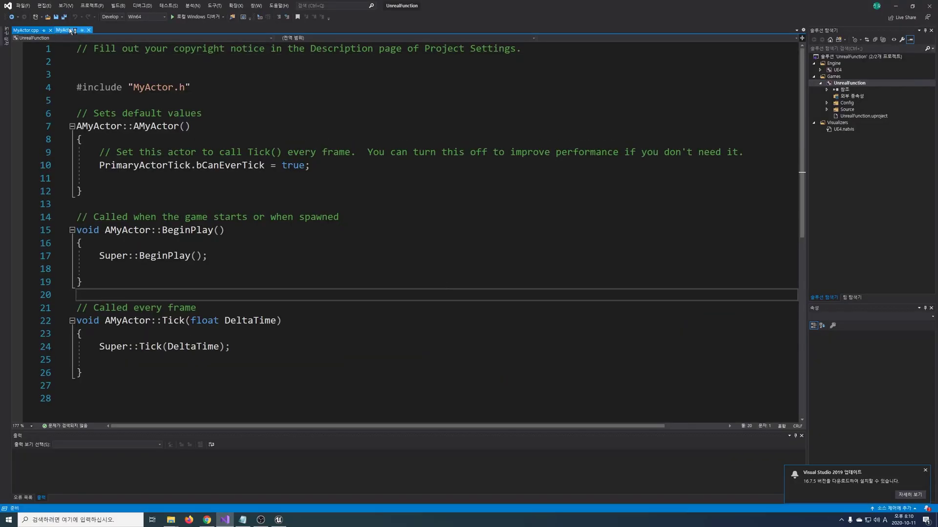
- In MyActor.h declare int32 TotalDamage, float DamageTimeInSeconds and float DamagePerSecond
left_click(71, 30)
left_click(295, 248)
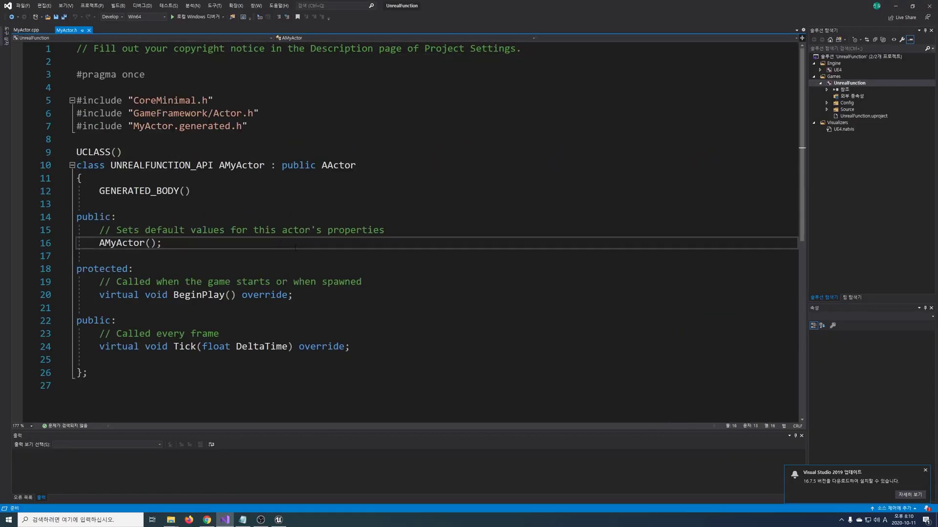
key("Return")
key("Return")
type("int32 TotalDamage;")
key("Return")
key("Return")
type("float")
scroll(621, 374, "down", 3)
type("DamageTimeInSeconds;")
key("Return")
key("Return")
type("float DamagePerSecond;")
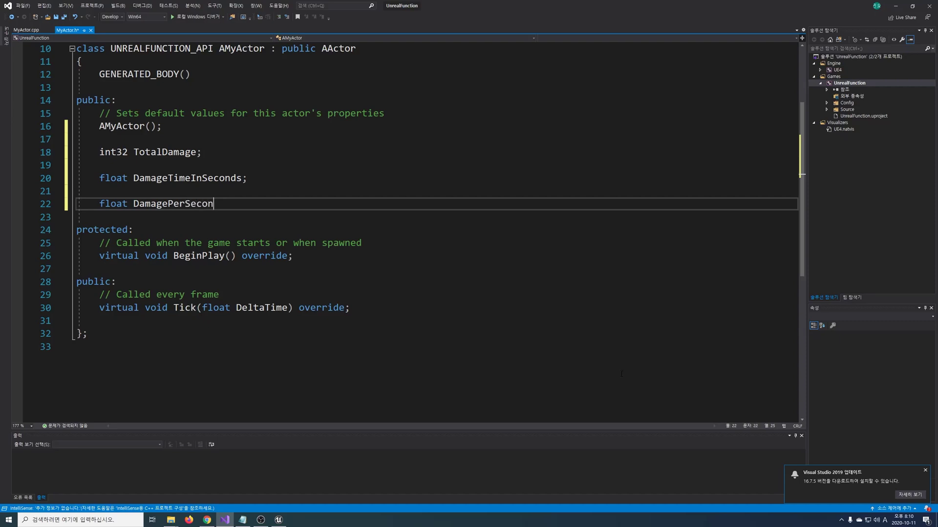
- Tag the three members with Damage-category UPROPERTY macros, DamagePerSecond as VisibleAnywhere, BlueprintReadOnly, Transient
left_click(245, 139)
key("Return")
type("UPROPERTY(EditAnywhere, BlueprintReadWrite, Category = \"Damage\")")
left_click(245, 178)
type("UPROPERTY(EditAnywhere, BlueprintReadWrite, Category = \"Damage")
key("Down")
key("Down")
key("Return")
type("UPROPERTY(VisibleAnywhere, BlueprintRead")
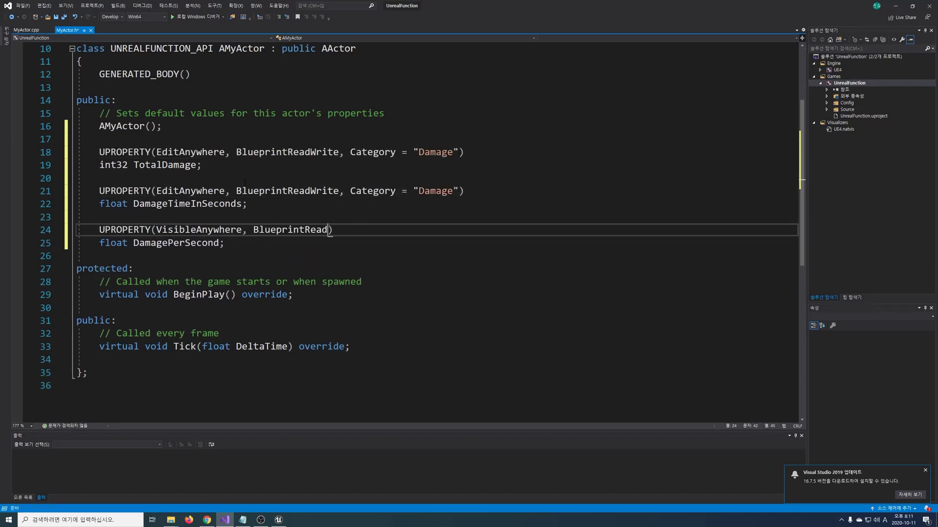
type("Only, Transient, Category = \"Damage\")")
- In the MyActor.cpp constructor, default TotalDamage to 200 and DamageTimeInSeconds to 1.0f
left_click(22, 31)
left_click(330, 181)
key("Return")
type("TotalDamage = 200;")
key("Return")
type("DamageTimeInSeconds = 1.0f;")
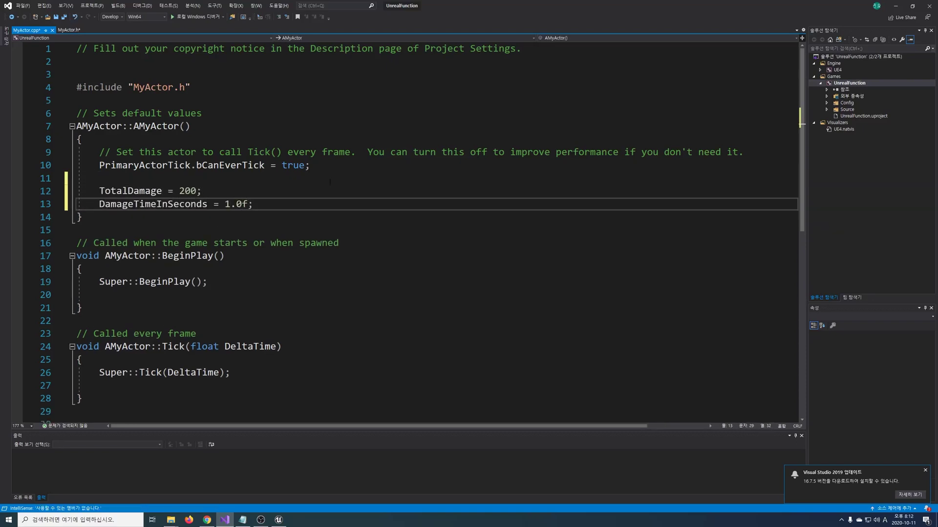
key("Up")
- Save all modified files with Ctrl+Shift+S
left_click(70, 31)
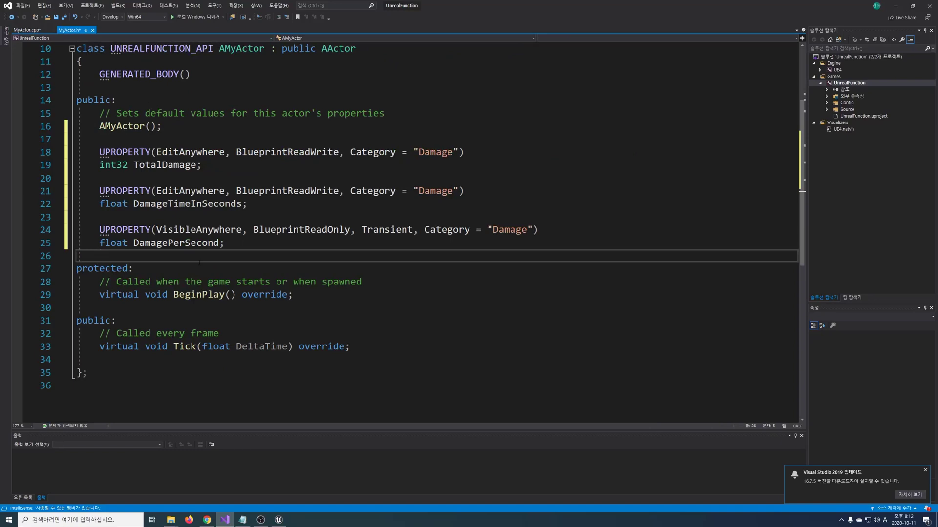
double_click(195, 243)
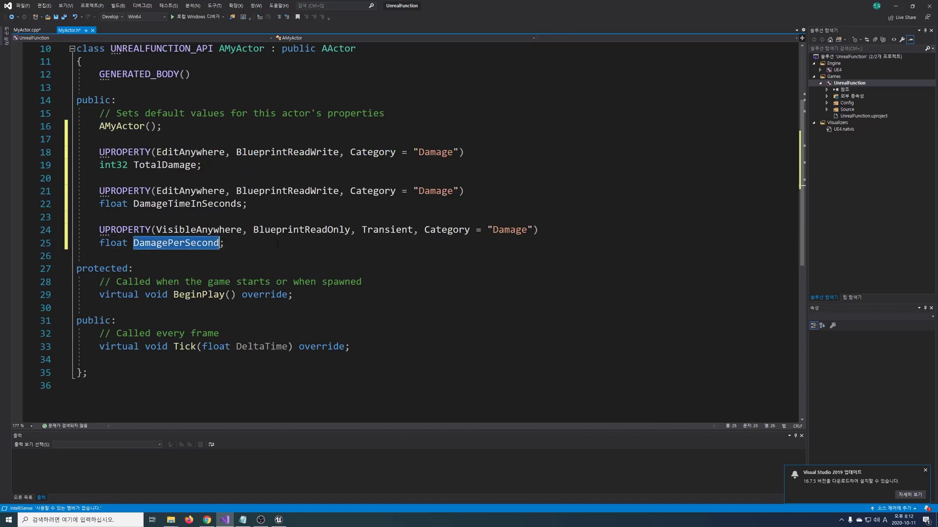
left_click(279, 244)
key("ctrl+shift+s")
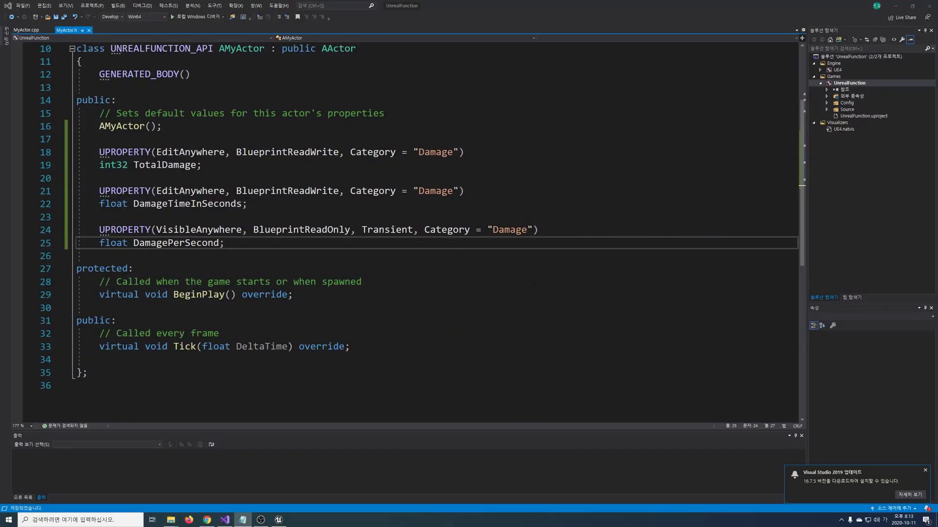
left_click(484, 273)
left_click(498, 247)
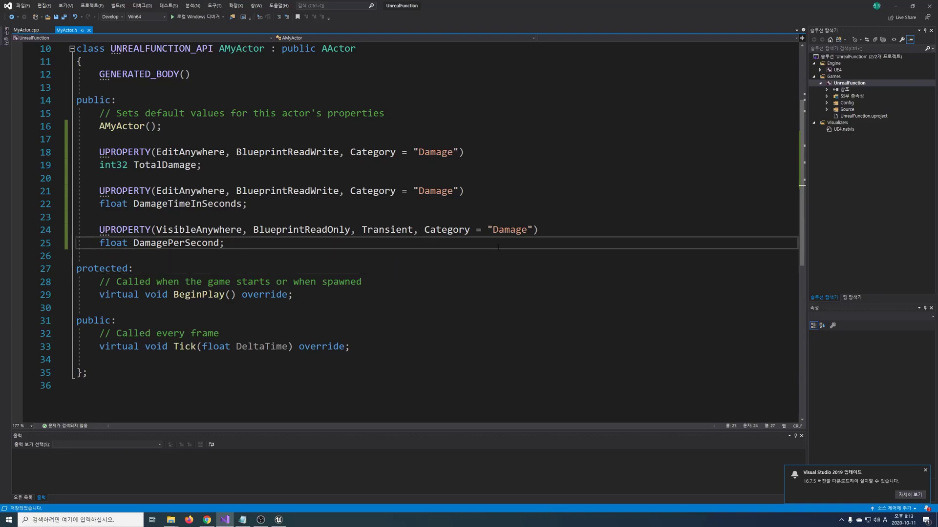
- Add void FunctionName(); below Tick in MyActor.h, then return to MyActor.cpp
left_click(427, 345)
key("Return")
key("Return")
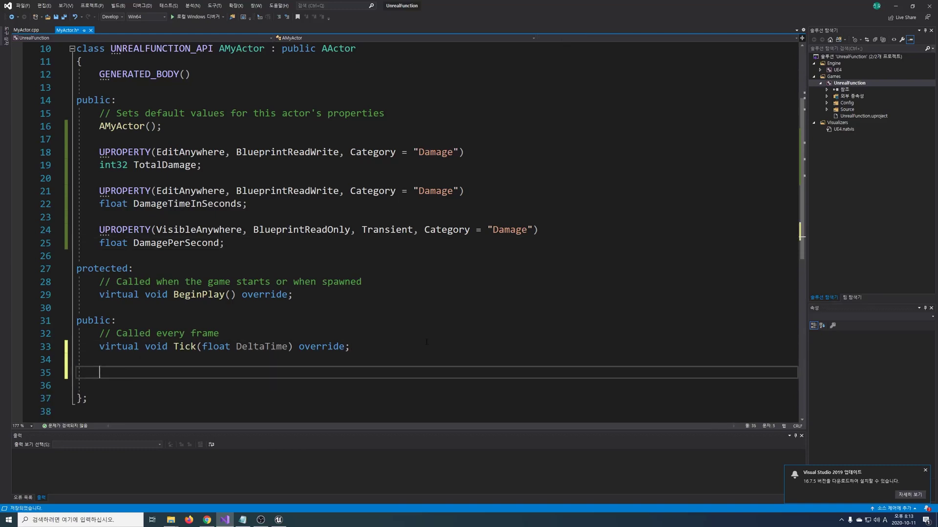
scroll(426, 342, "down", 2)
type("void FunctionName();")
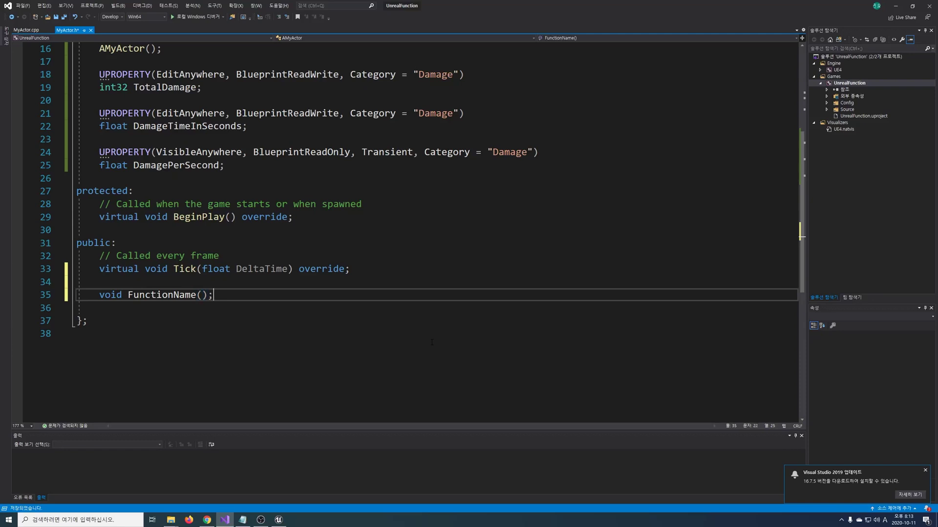
key("ctrl+Tab")
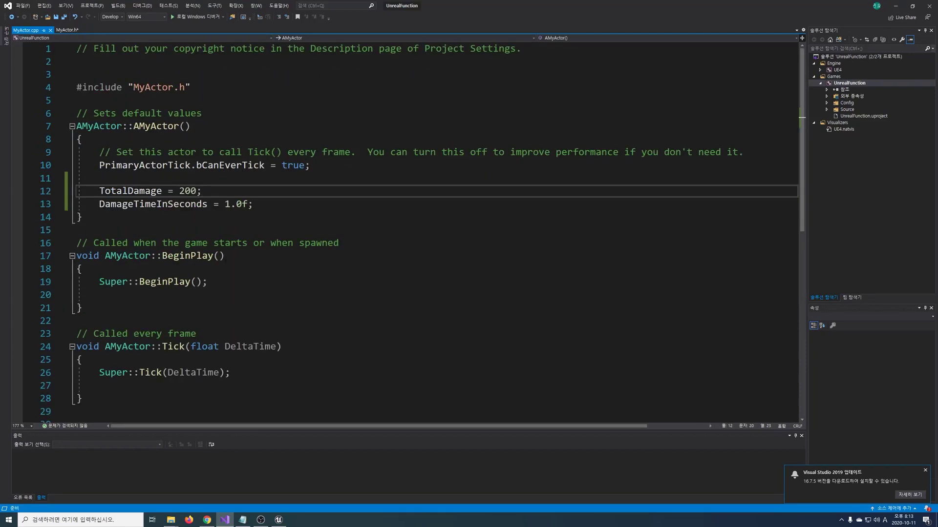
- Define void AMyActor::FunctionName() at the end of MyActor.cpp with a // 동작 comment, and save
scroll(326, 320, "down", 1)
left_click(355, 287)
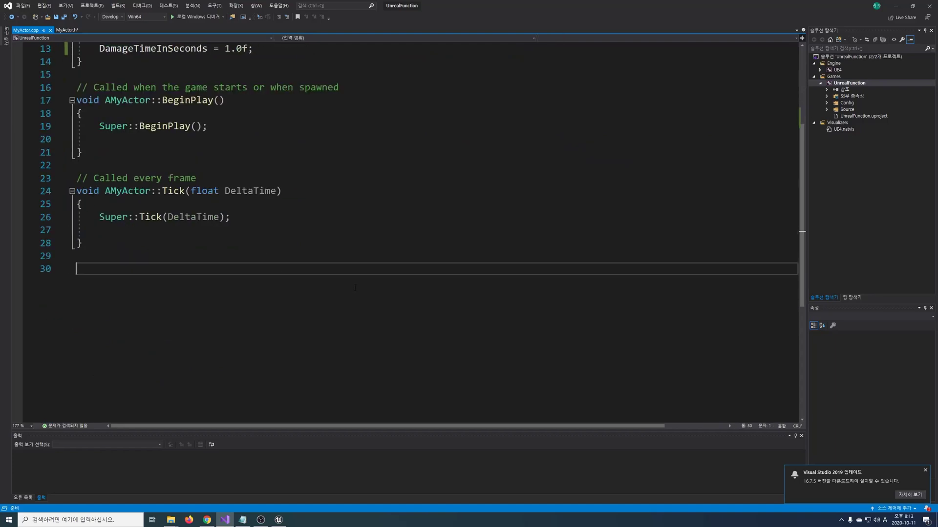
type("void AMyActor::")
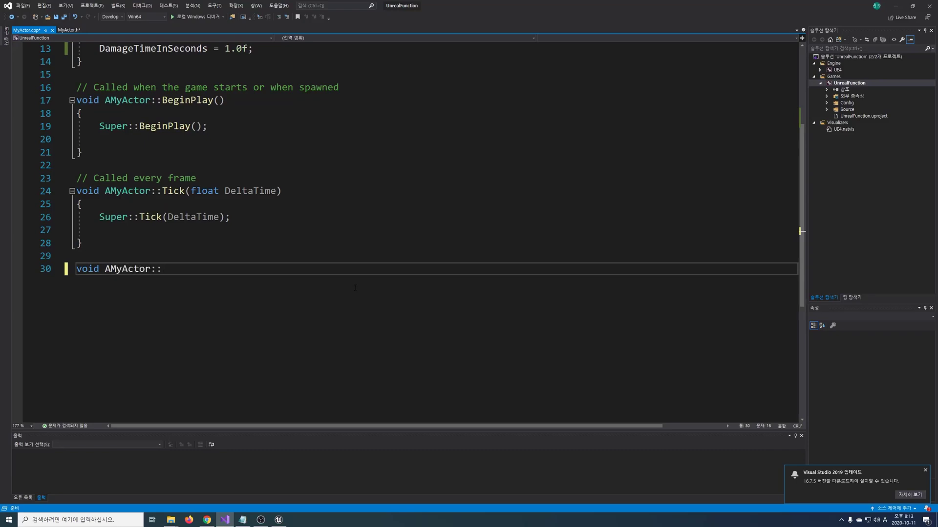
type("FunctionName()")
key("Return")
type("{")
key("Return")
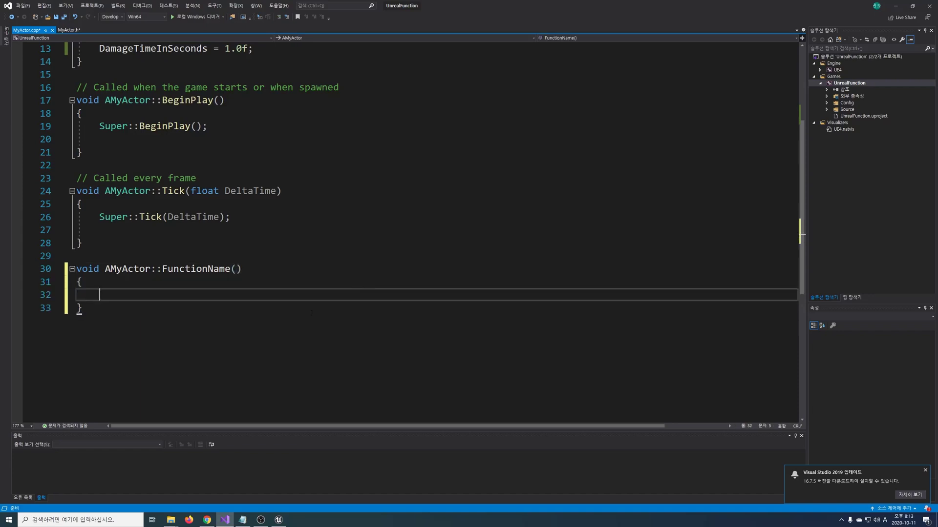
scroll(374, 293, "down", 1)
type("// 동")
key("BackSpace")
type("동자ㄱ")
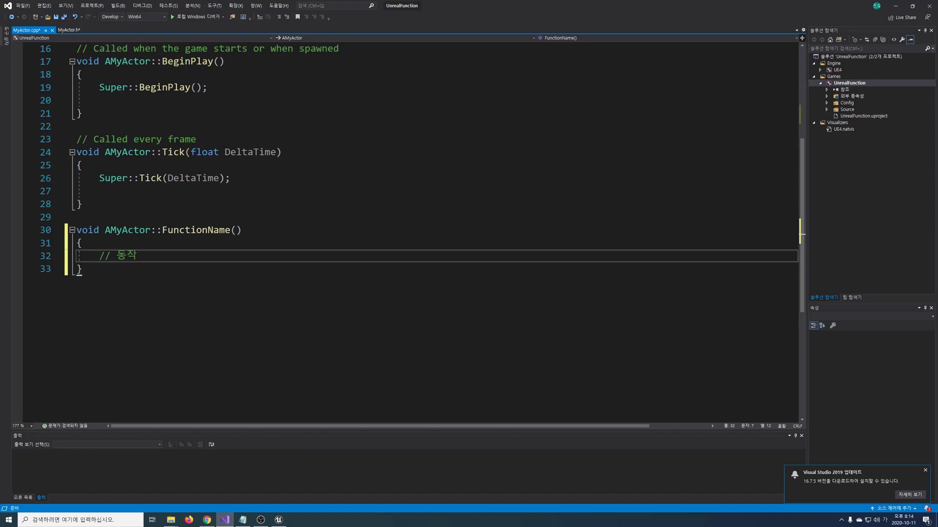
key("ctrl+s")
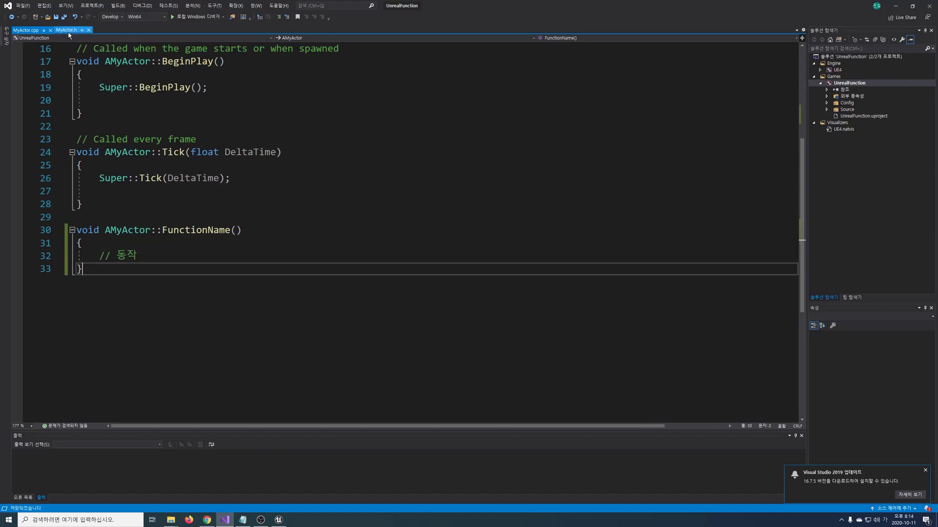
- Declare void CalculateDPS(); under FunctionName() in MyActor.h
left_click(69, 30)
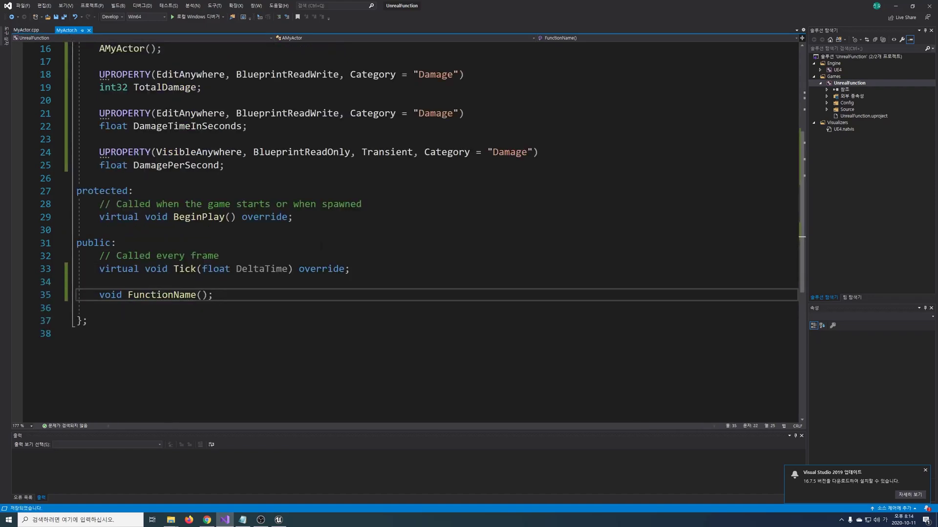
scroll(165, 205, "up", 1)
double_click(165, 205)
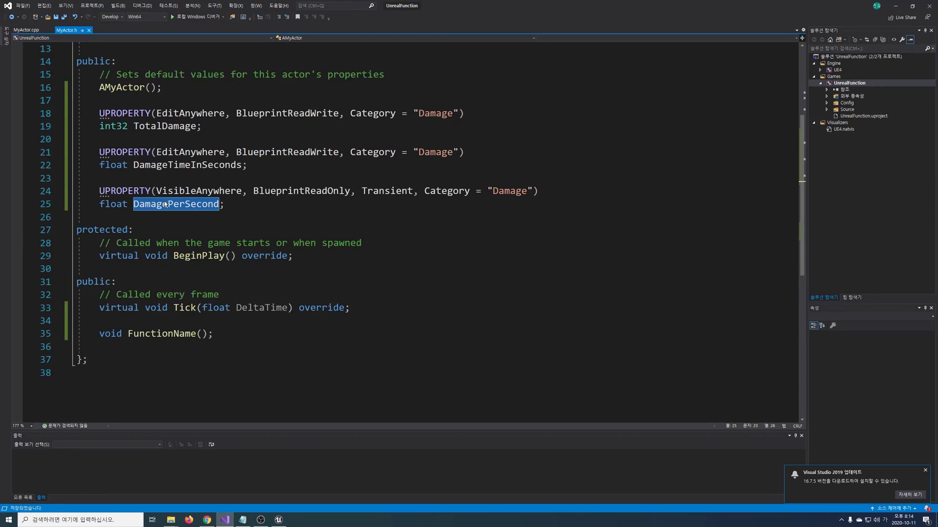
left_click(243, 343)
left_click(311, 337)
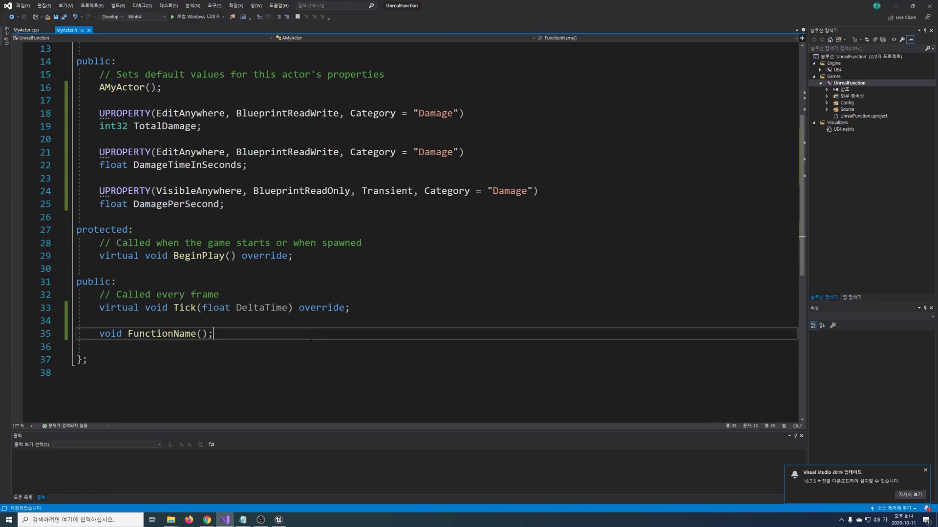
key("Return")
key("Return")
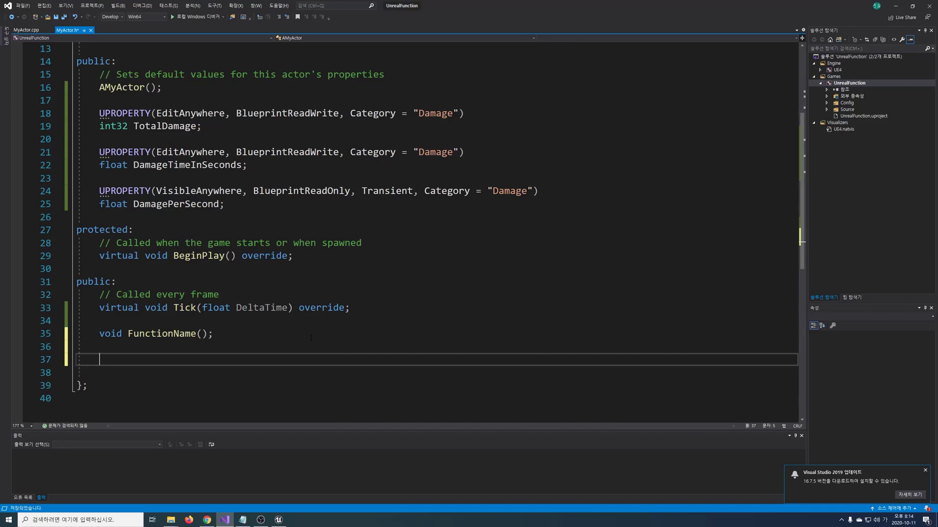
scroll(311, 338, "down", 2)
type("void CalculateDPS();")
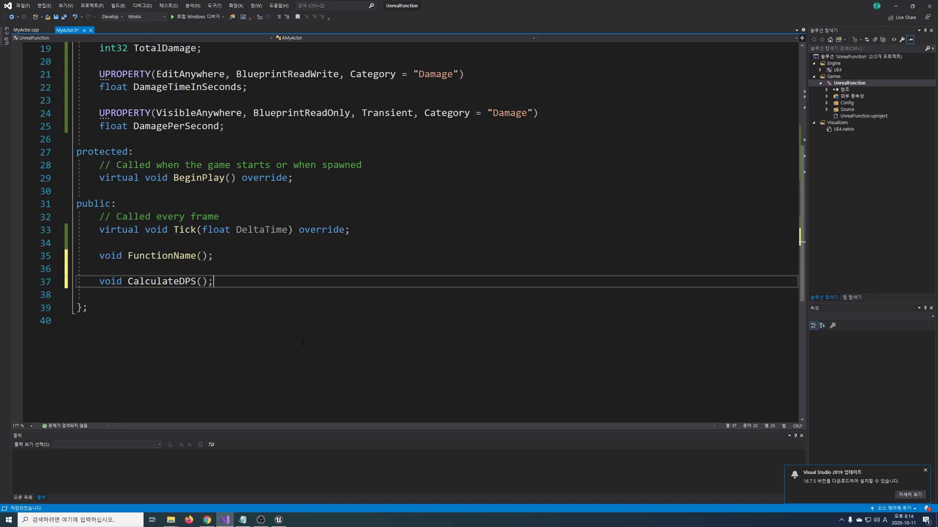
key("Down")
key("Down")
left_click(25, 30)
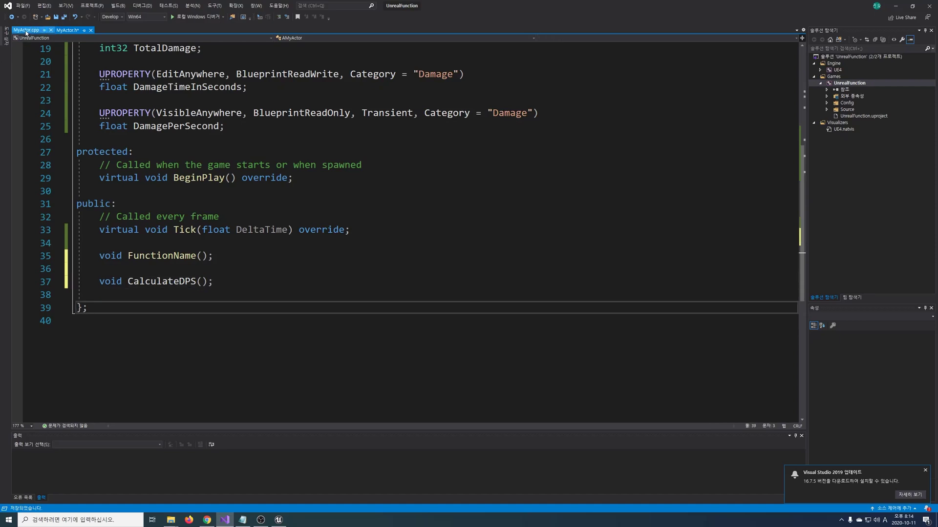
- Define AMyActor::CalculateDPS() setting DamagePerSecond = TotalDamage / DamageTimeInSeconds;
key("Return")
key("Return")
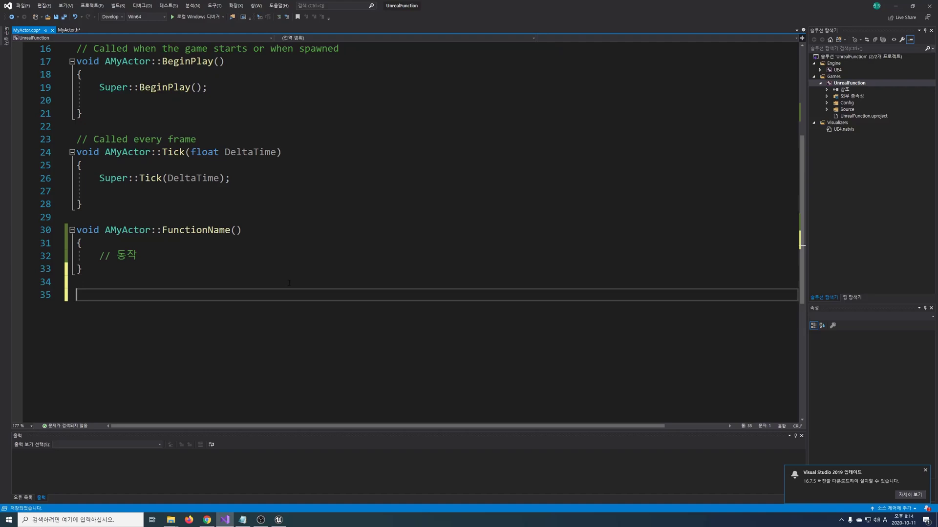
type("void AMyActor::CalculateDPS()")
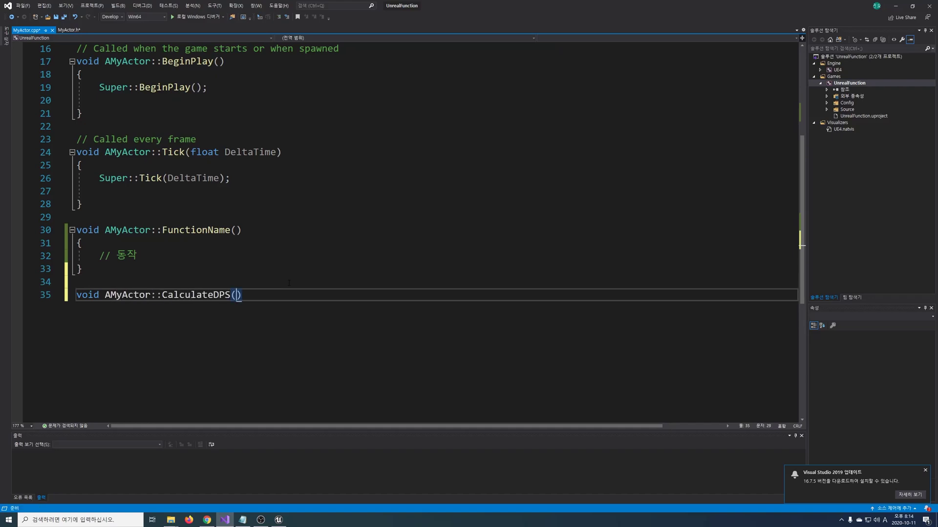
key("Return")
type("{")
key("Return")
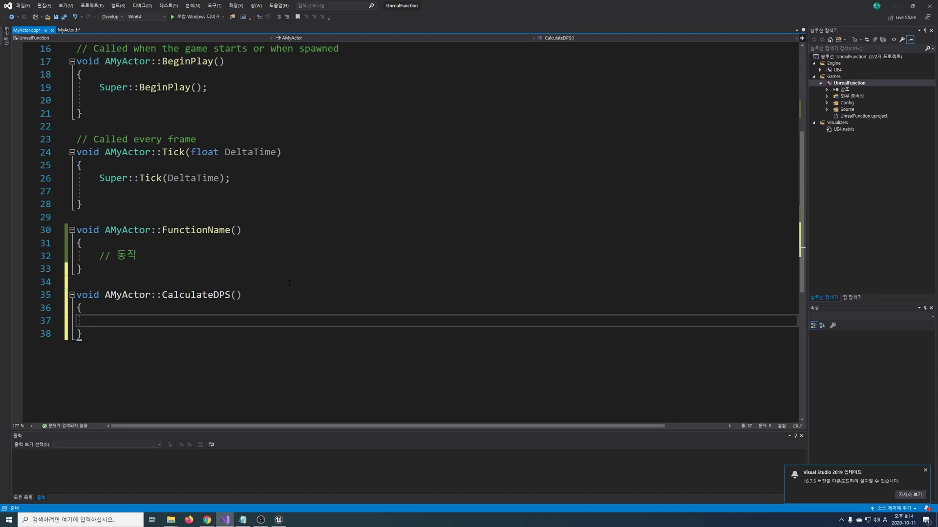
type("DamagePerSecond ")
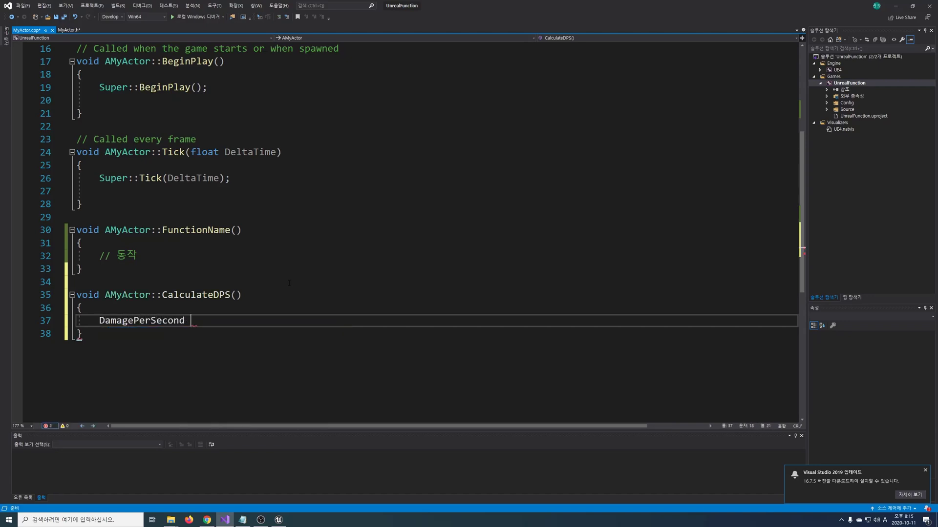
type("= Total")
key("Tab")
type("/")
type(" Dama")
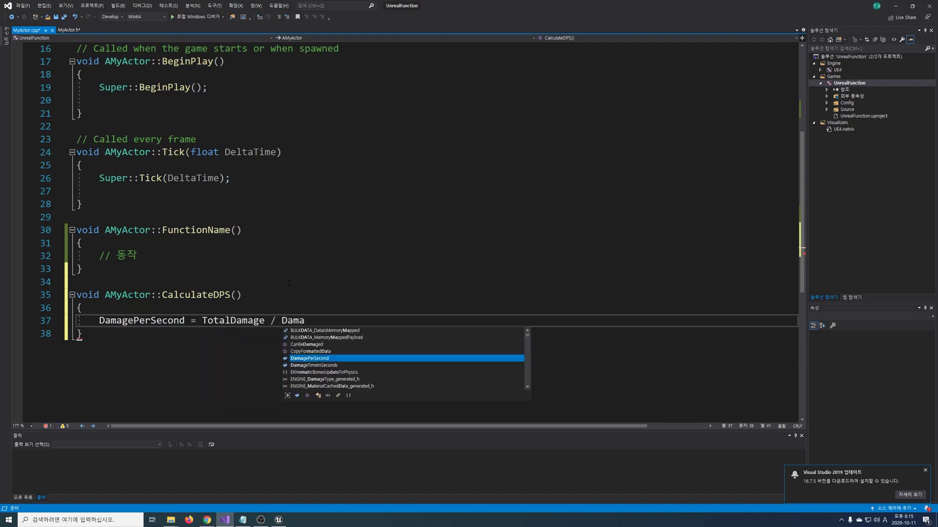
key("Tab")
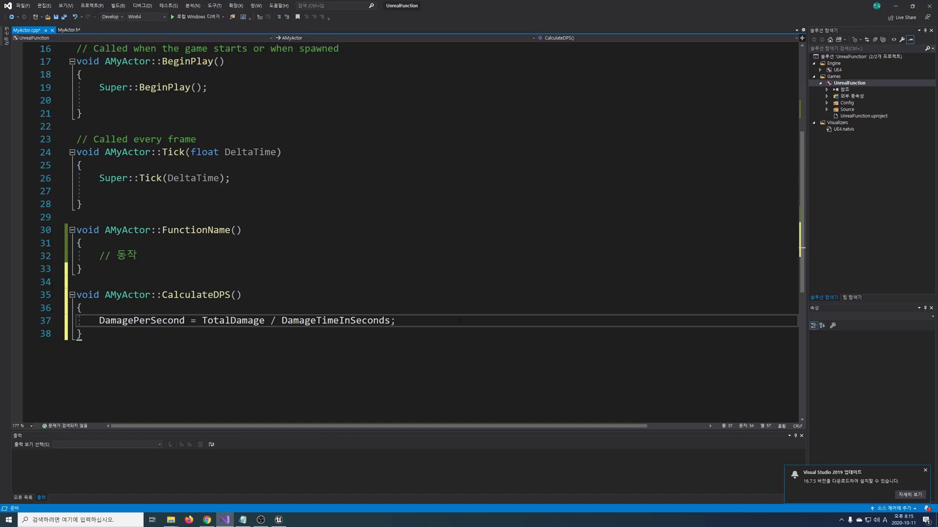
- Save all source files with Ctrl+Shift+S
key("ctrl+shift+s")
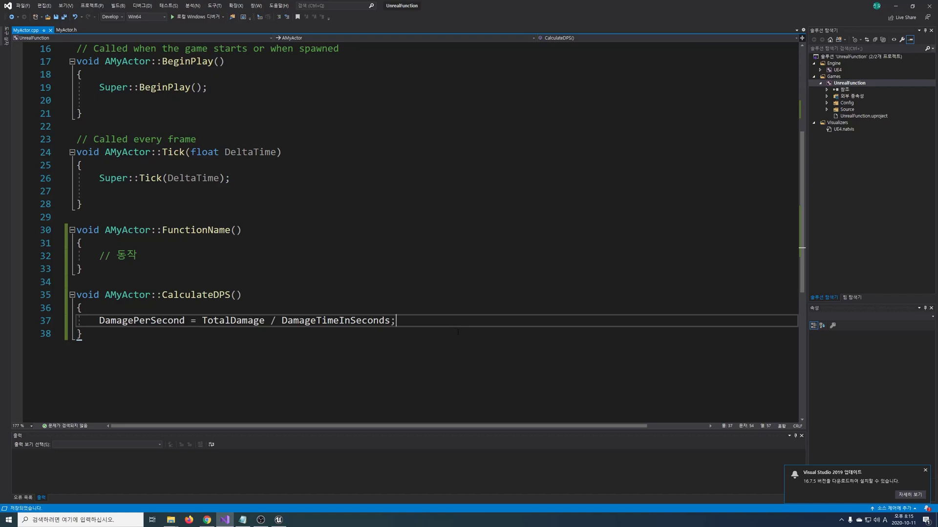
double_click(233, 320)
double_click(336, 321)
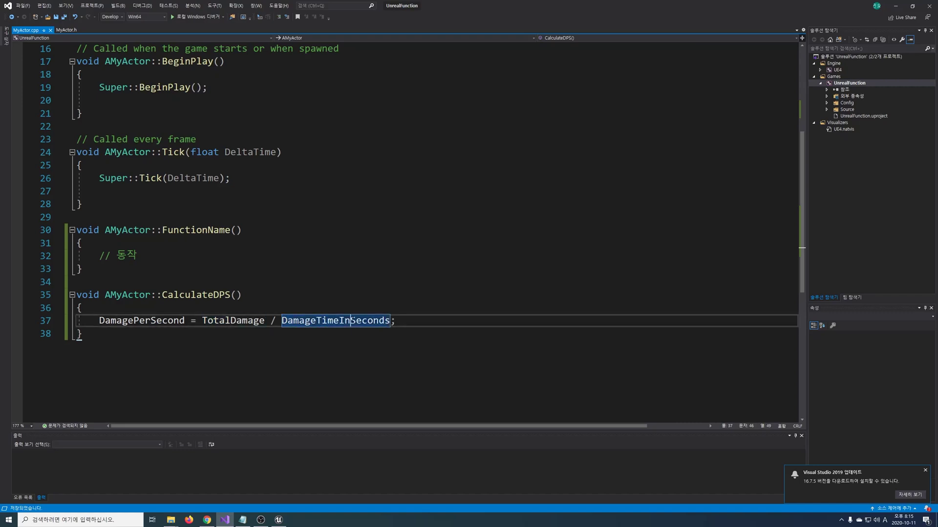
left_click(466, 321)
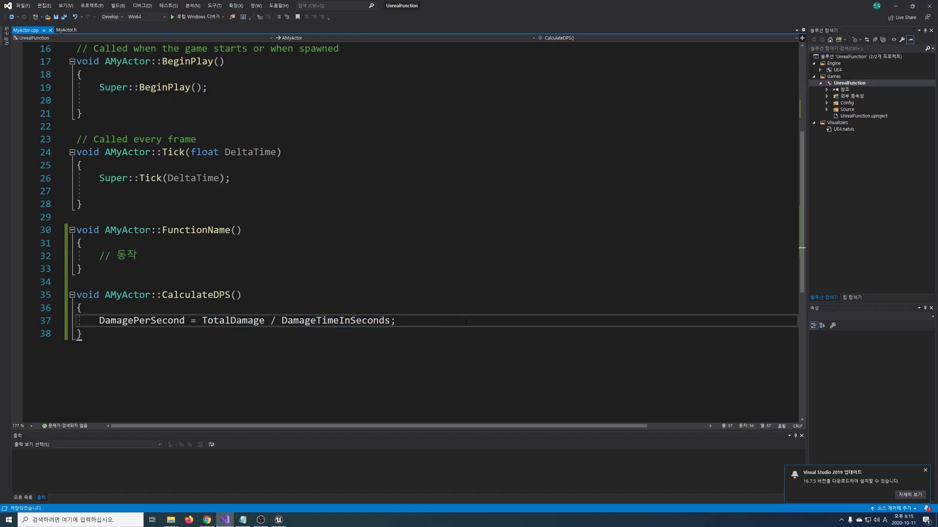
- In MyActor.h, add 'virtual void PostInitProperties() override;' after the CalculateDPS declaration
left_click(66, 30)
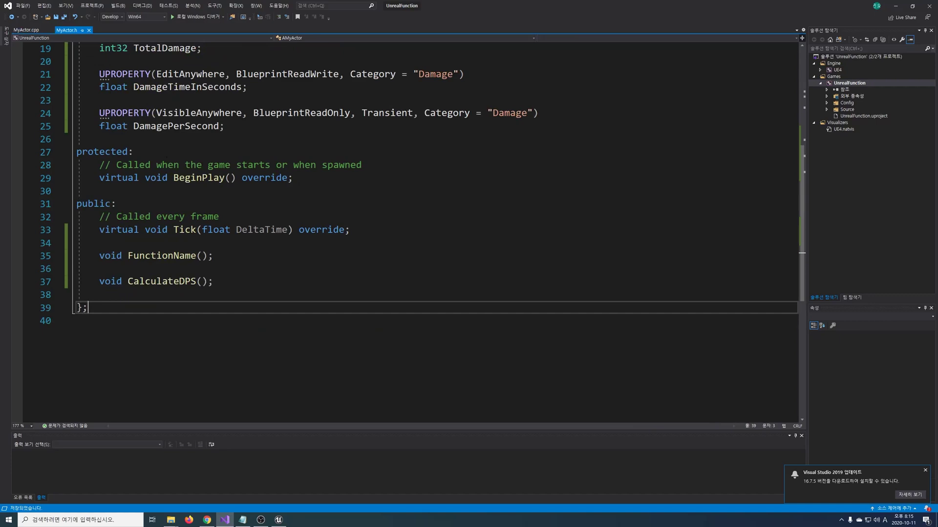
left_click(403, 281)
key("Return")
key("Return")
type("virtual void PostInitPro")
key("Tab")
type("override;")
key("Return")
- Below it, declare 'virtual void PostEditChangeProperty(FPropertyChangedEvent& PropertyChangedEvent) override;'
type("virtual void PostEditChanged")
key("BackSpace")
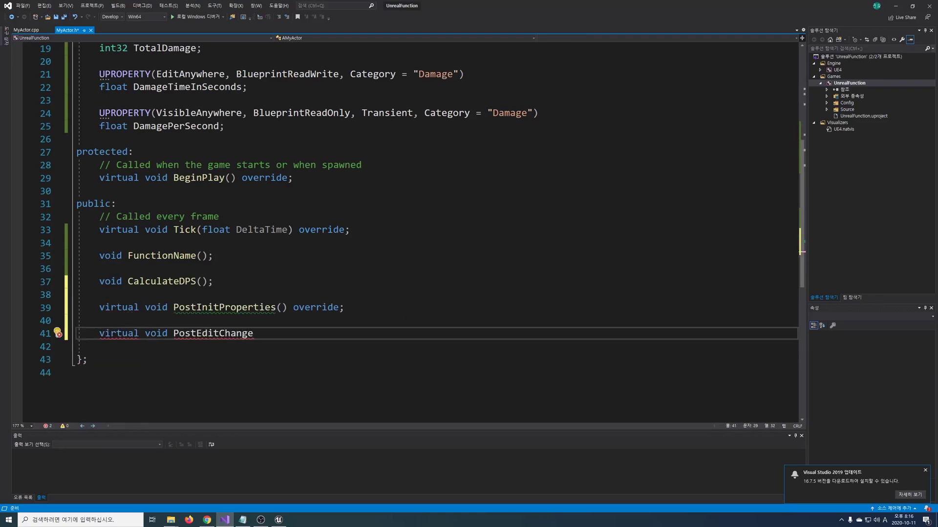
type("Property(FPropertyChangedEvent& PropertyChangedEvent) override;")
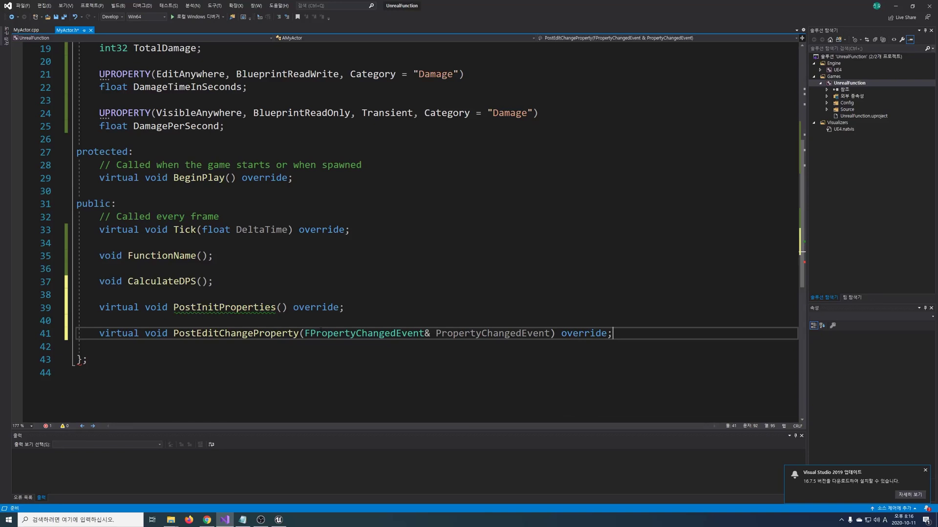
scroll(317, 195, "down", 3)
double_click(318, 191)
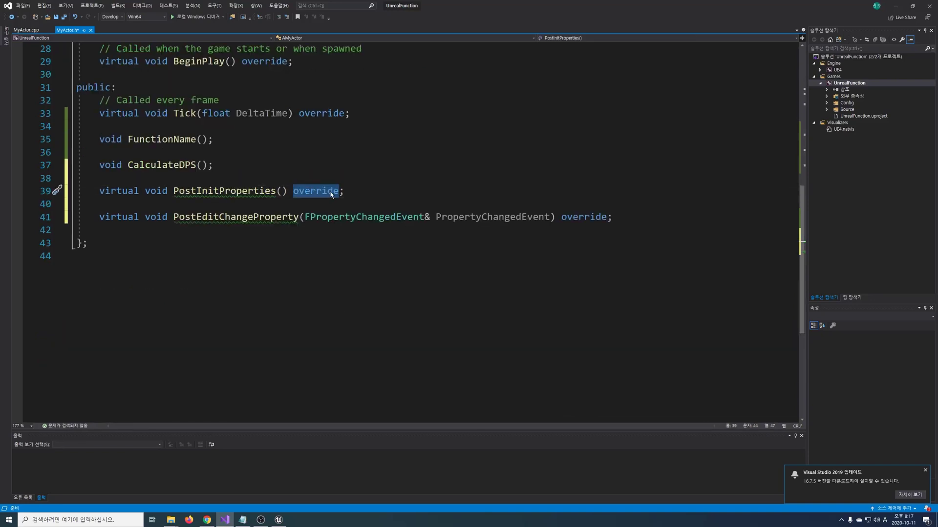
left_click(237, 190)
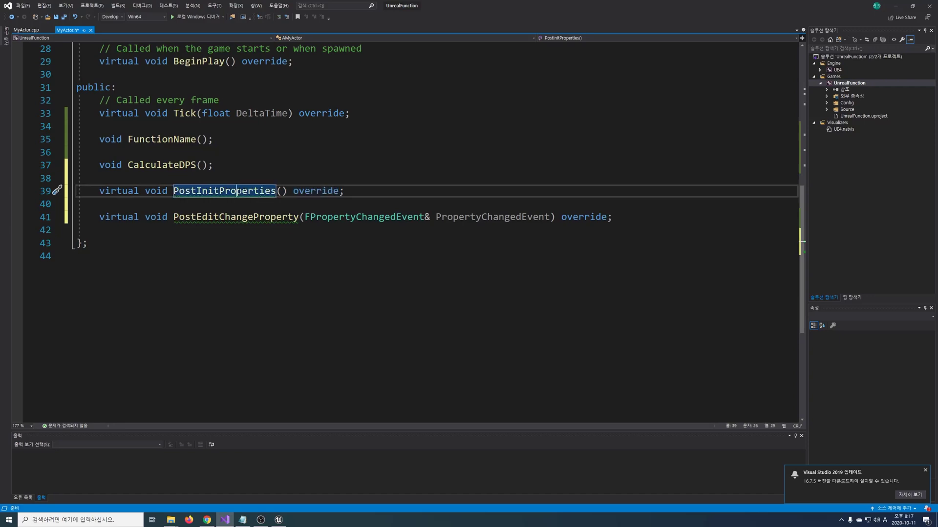
- Generate the AMyActor::PostInitProperties definition in MyActor.cpp with a Super::PostInitProperties() call
key("ctrl+period")
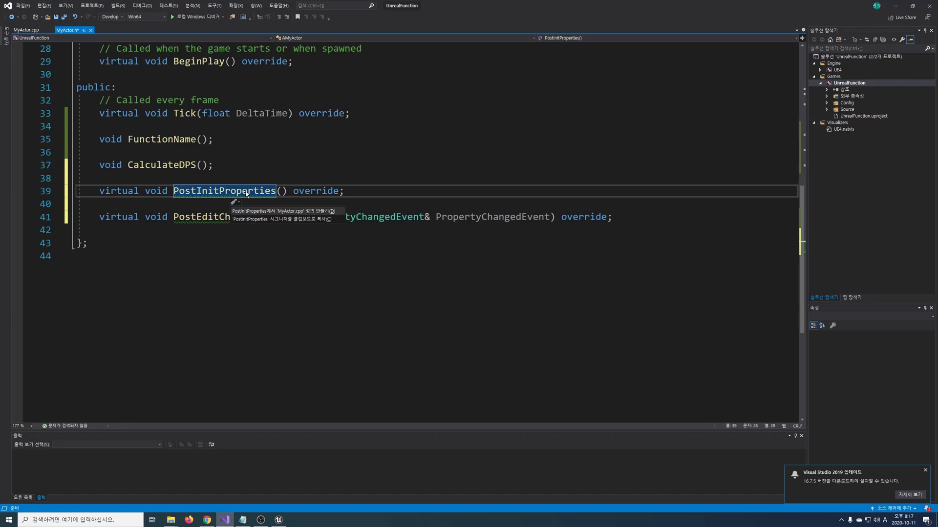
key("Return")
left_click(271, 238)
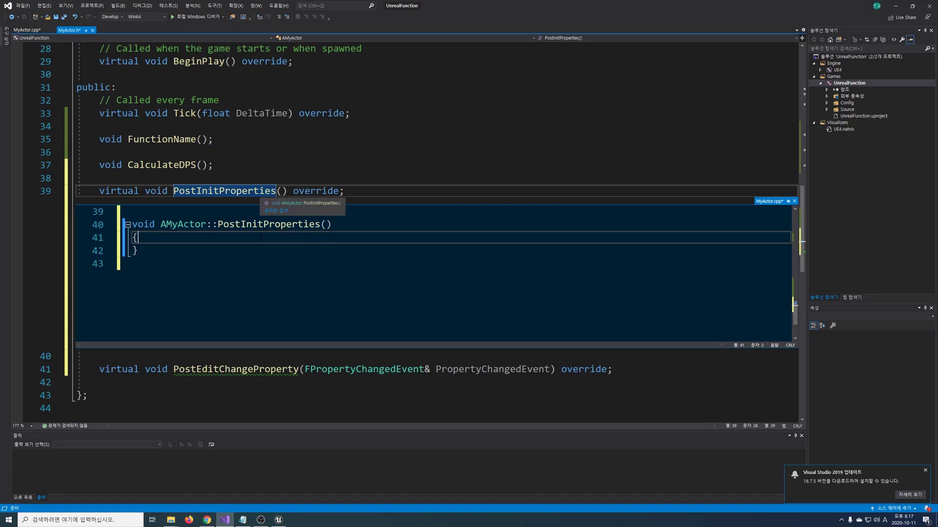
key("Return")
type("Su")
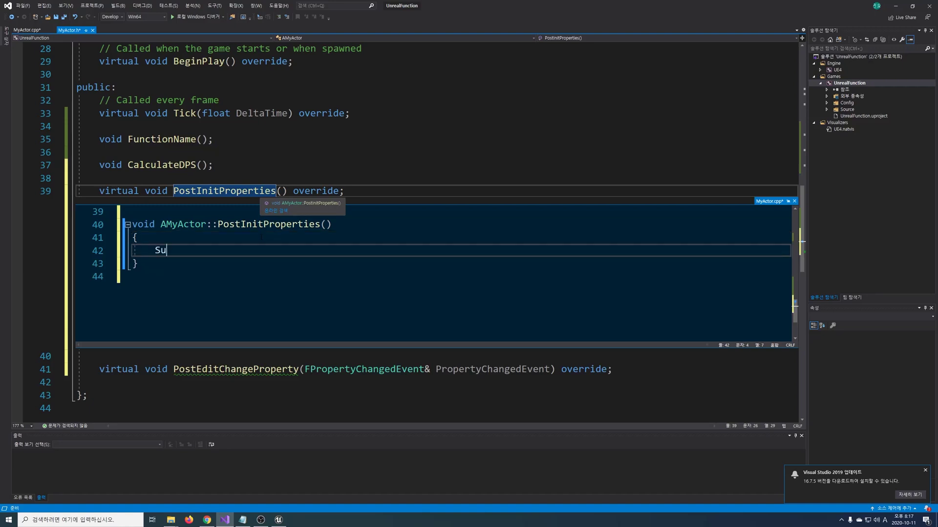
type("per::PostIni")
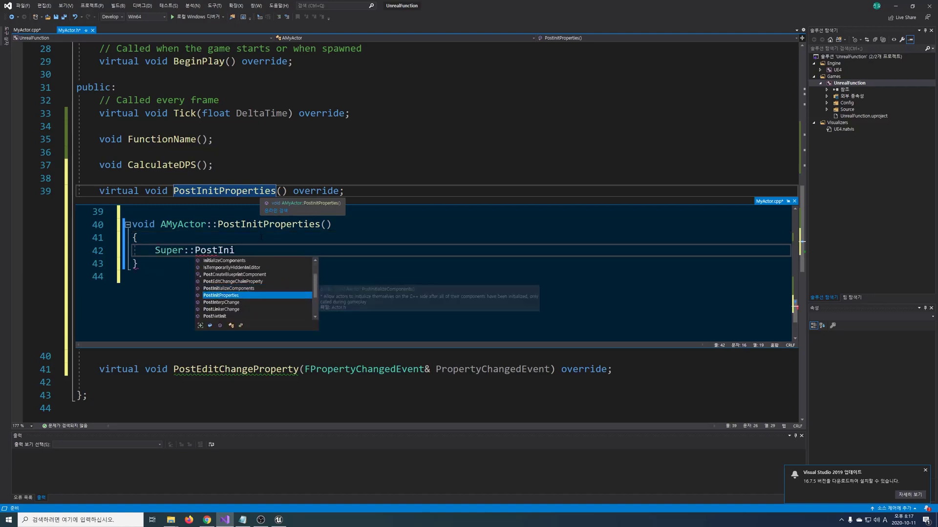
key("Tab")
type("();")
- Add a CalculateDPS() call after the Super call and close the definition preview
key("Return")
type("Calcul")
key("Down")
key("Tab")
type("();")
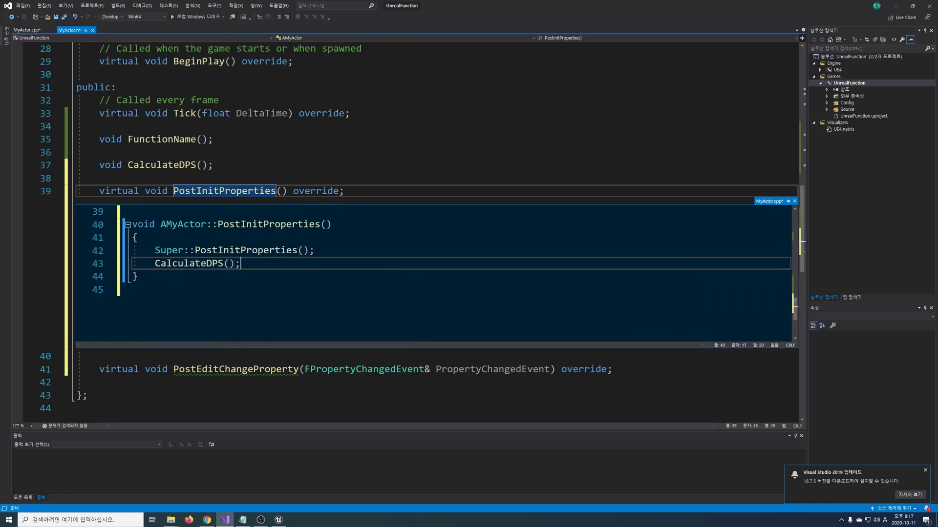
double_click(169, 251)
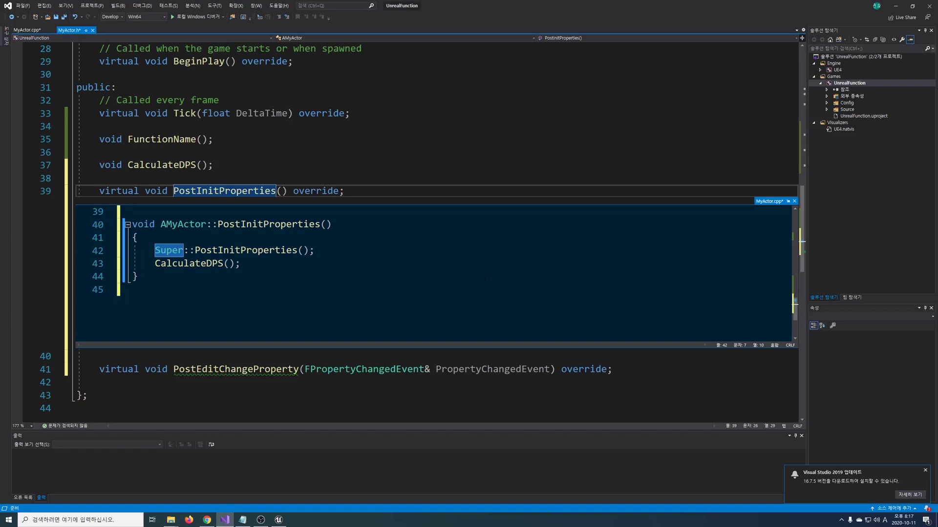
double_click(321, 191)
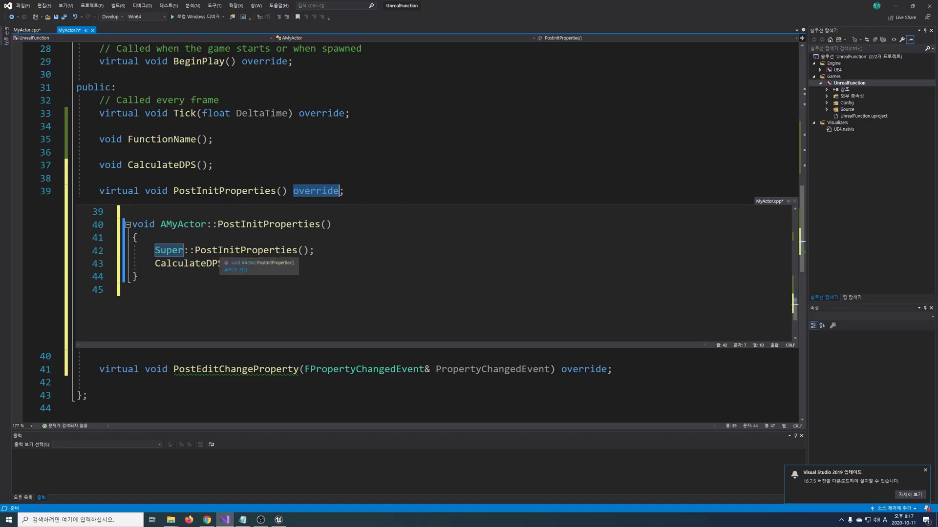
double_click(221, 251)
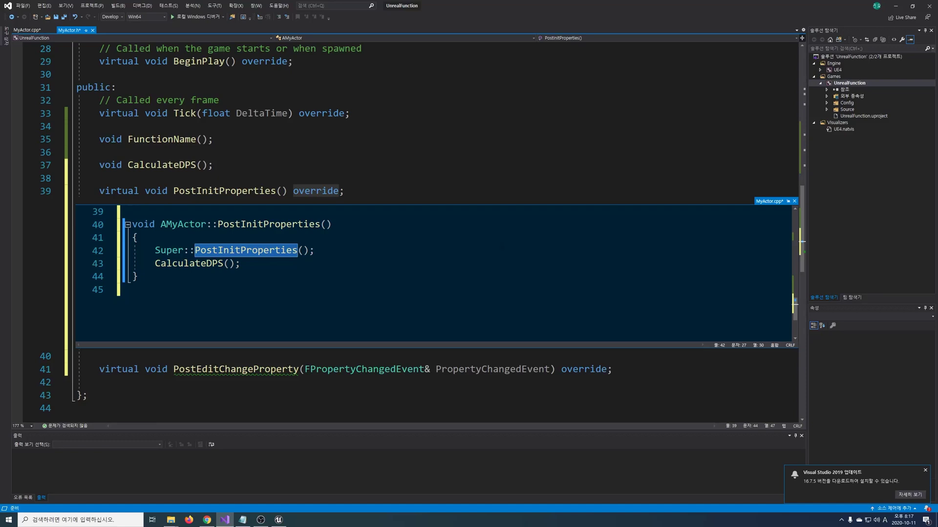
key("Escape")
- Create the PostEditChangeProperty definition calling CalculateDPS() then Super::PostEditChangeProperty(PropertyChangedEvent)
key("alt+F12")
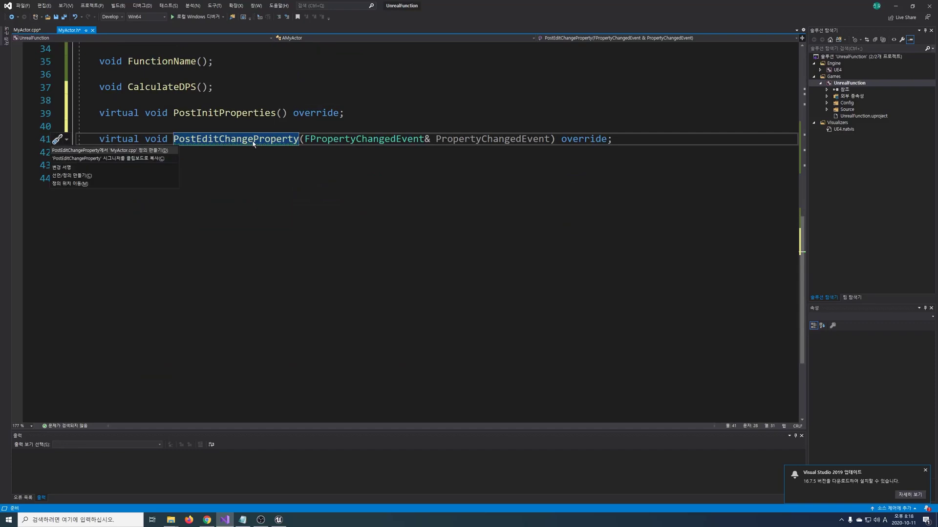
key("Return")
type("Cal")
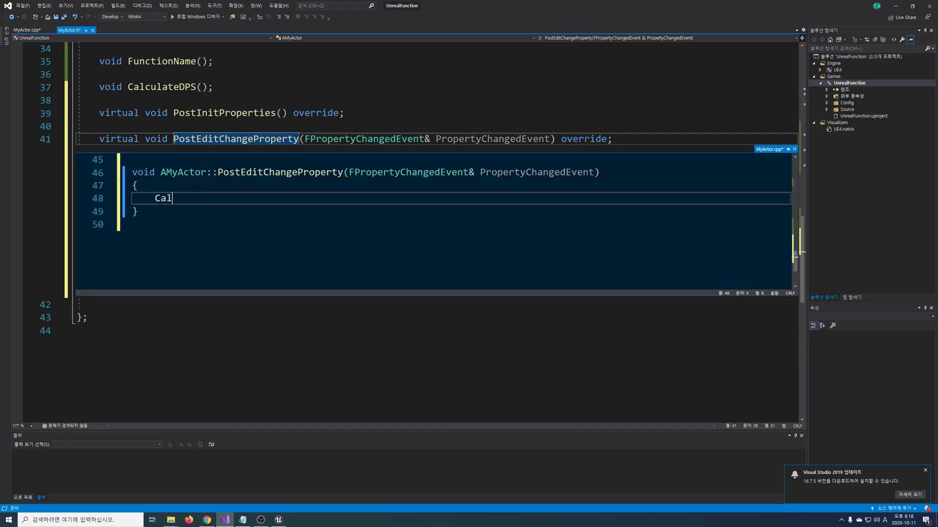
type("cul")
key("Tab")
type("();")
key("Return")
type("Super::PostEd")
key("Tab")
type("(Property")
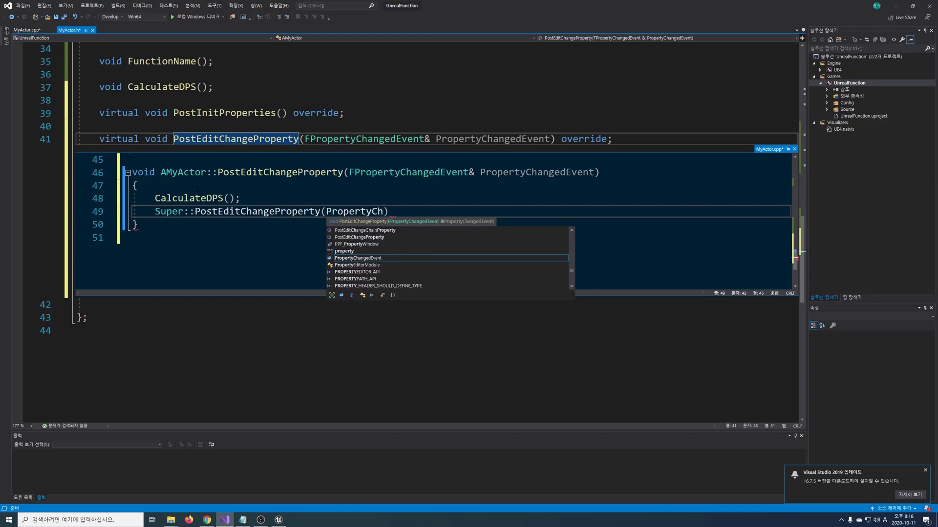
key("Tab")
type(");")
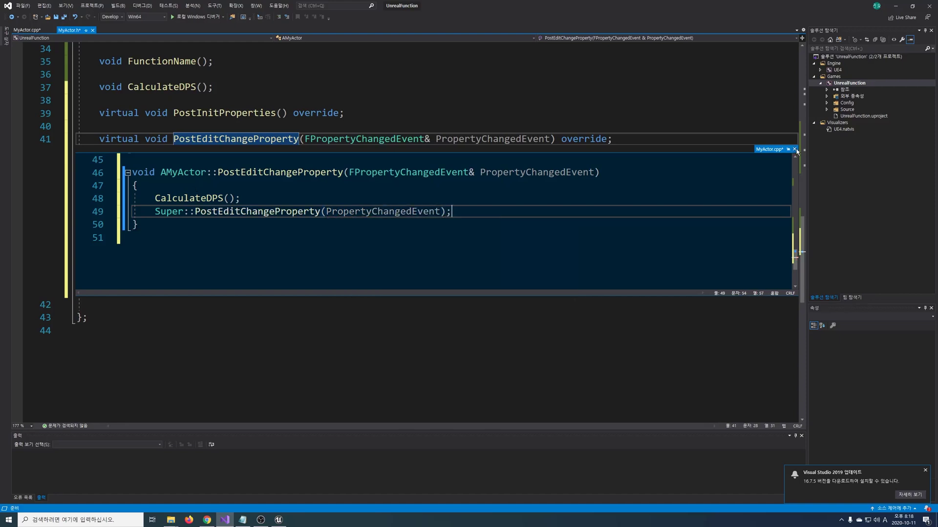
- Close the definition preview, view MyActor.cpp, and switch to the Unreal Editor
left_click(795, 149)
left_click(27, 30)
left_click(404, 272)
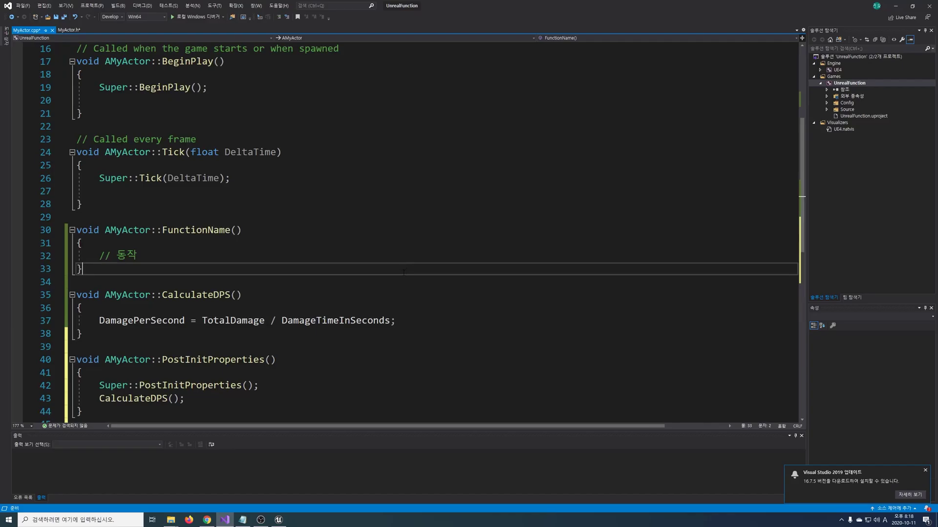
scroll(403, 273, "down", 4)
key("alt+Tab")
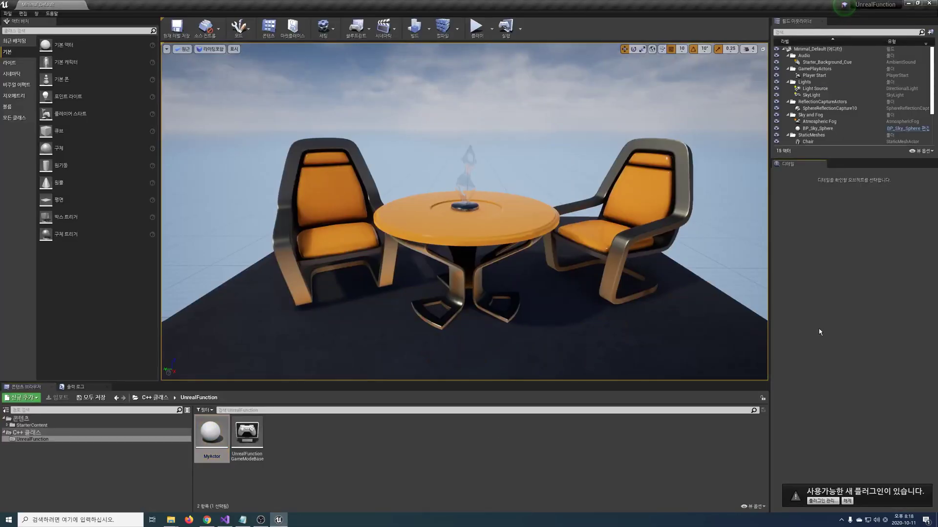
- Compile the C++ code and place a MyActor instance in the level
left_click(442, 28)
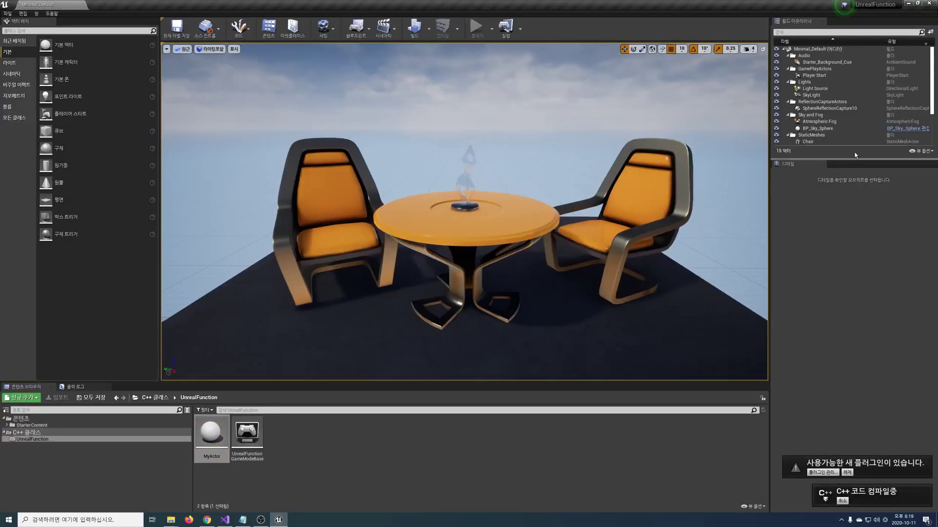
left_click(211, 431)
left_click_drag(211, 431, 516, 292)
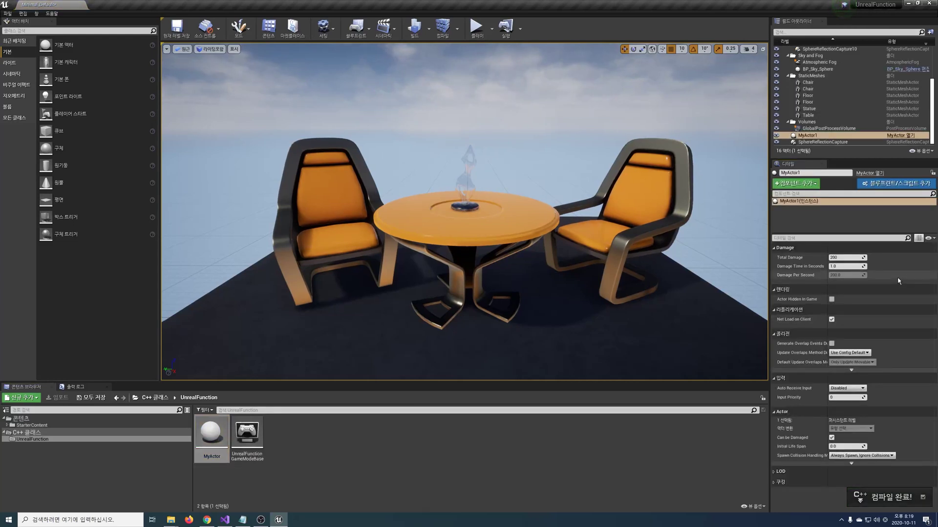
- Set the actor's Damage Time in Seconds to 2 and check Total Damage becomes 500
left_click(843, 266)
type("2")
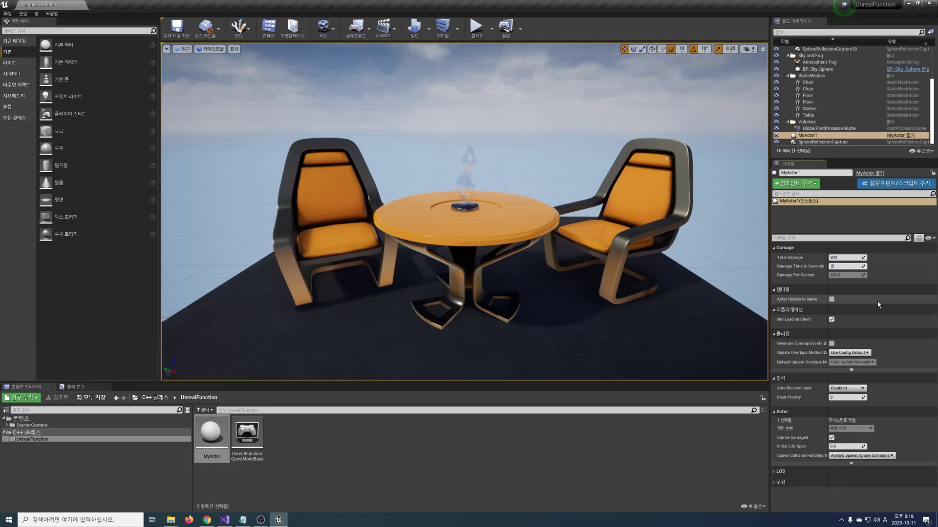
key("Return")
left_click(842, 257)
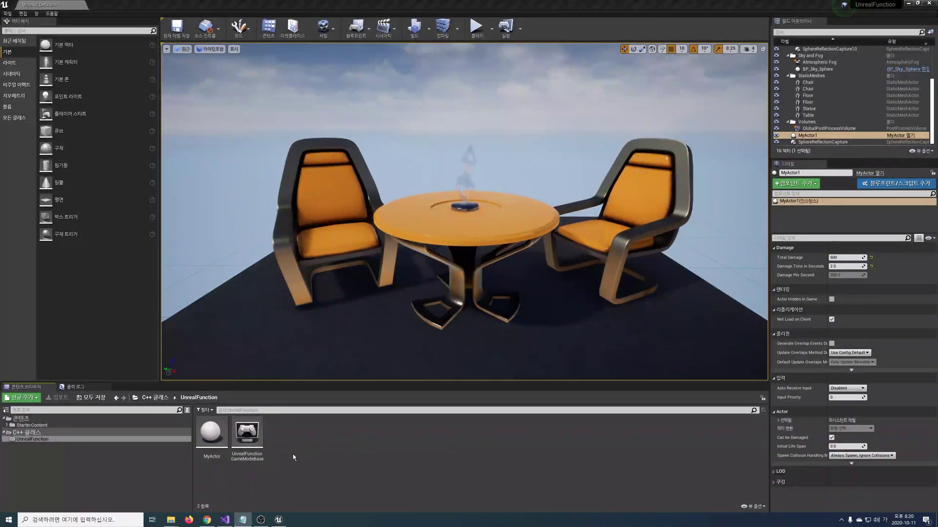
left_click(211, 433)
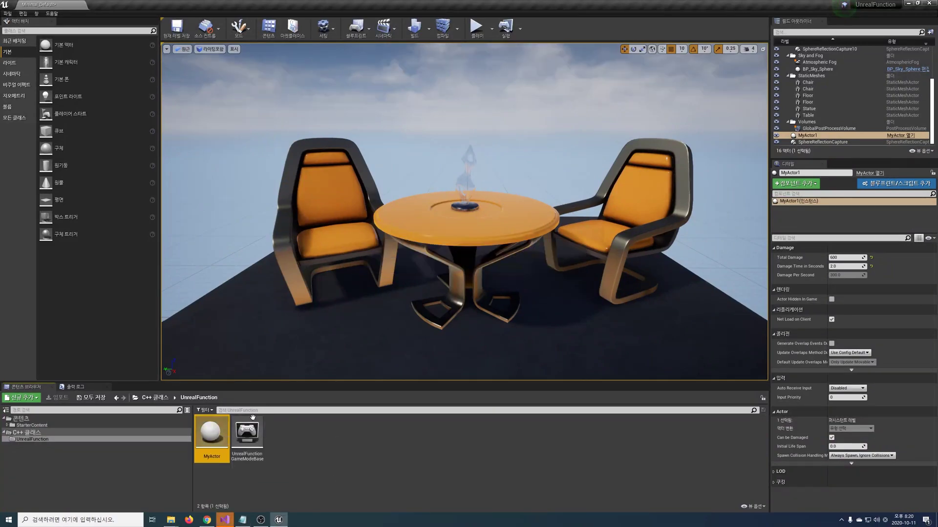
left_click(225, 520)
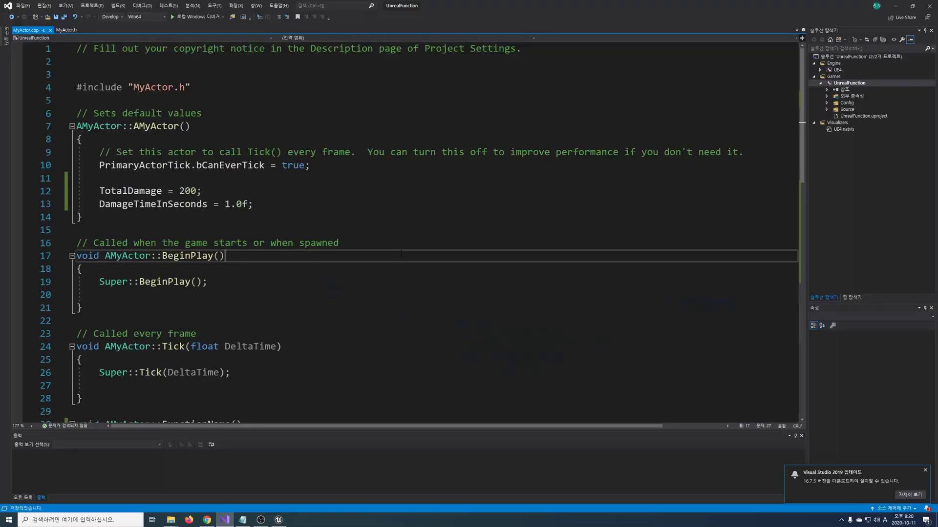
- Add UFUNCTION(BlueprintCallable, Category = "Damage") above the CalculateDPS declaration in MyActor.h
left_click(64, 30)
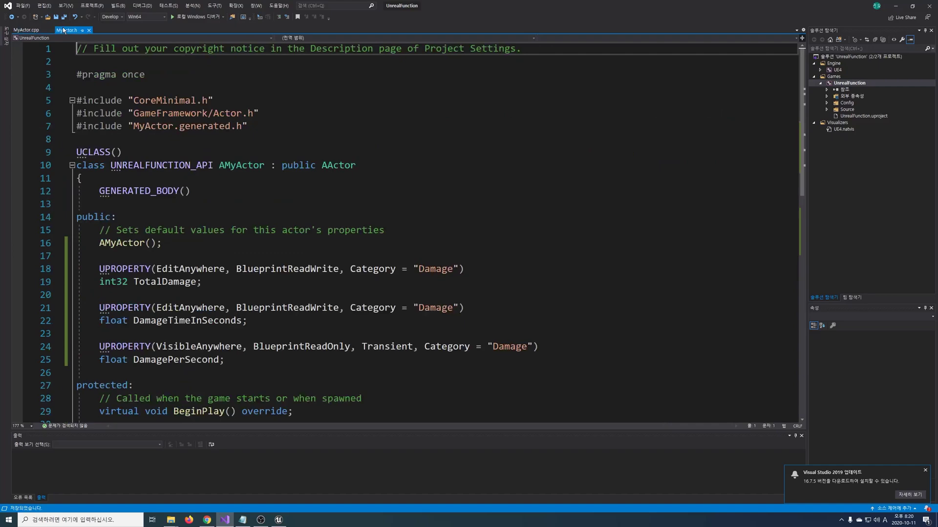
scroll(415, 243, "down", 3)
scroll(421, 245, "down", 3)
left_click(351, 255)
left_click(350, 267)
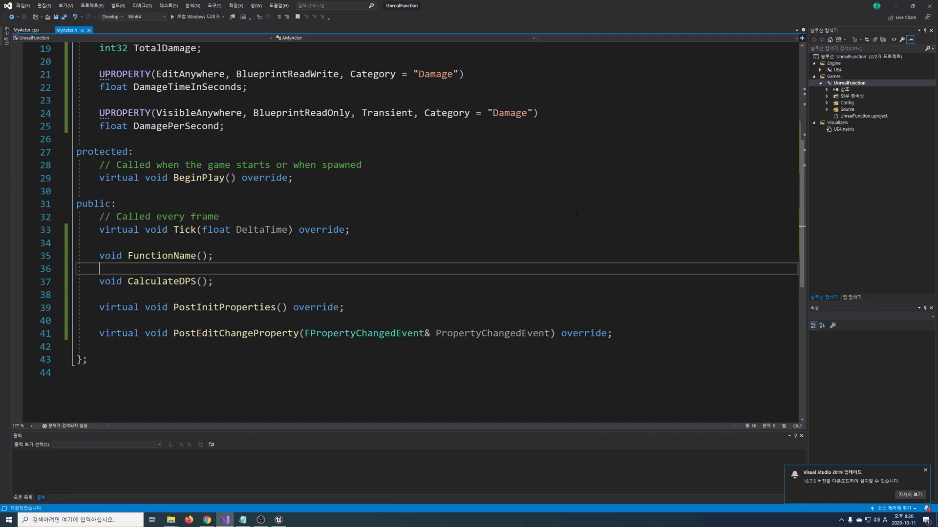
left_click(132, 114)
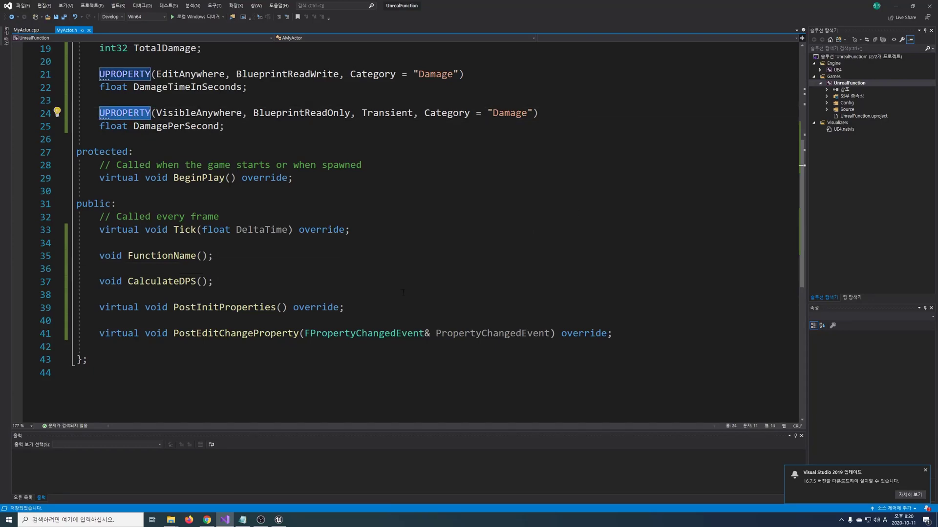
left_click(212, 269)
key("Return")
type("UFUN")
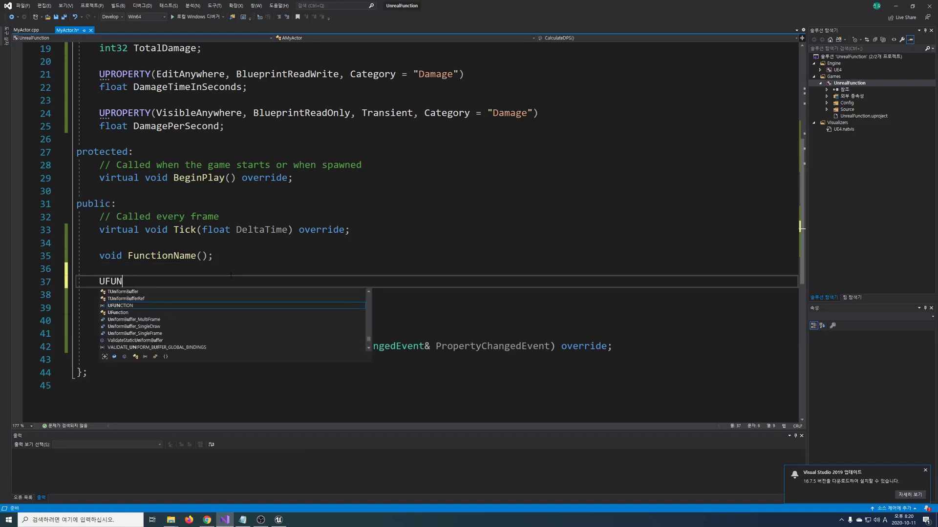
type("CTION")
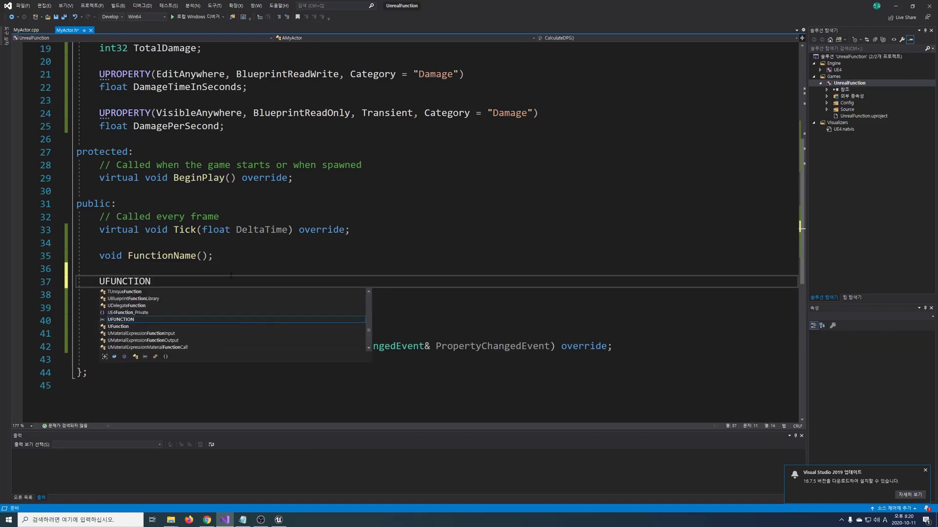
type("(")
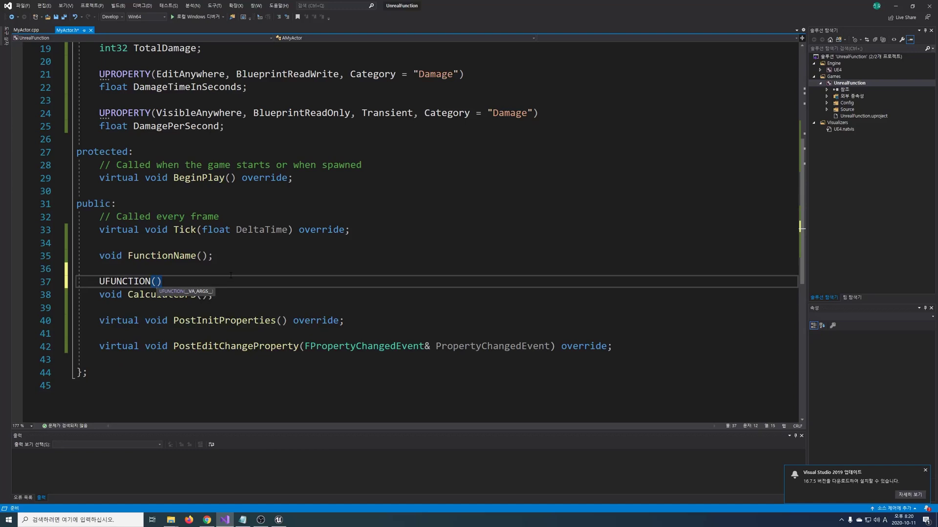
type("BlueprintCallable, Category = \"Damage\"")
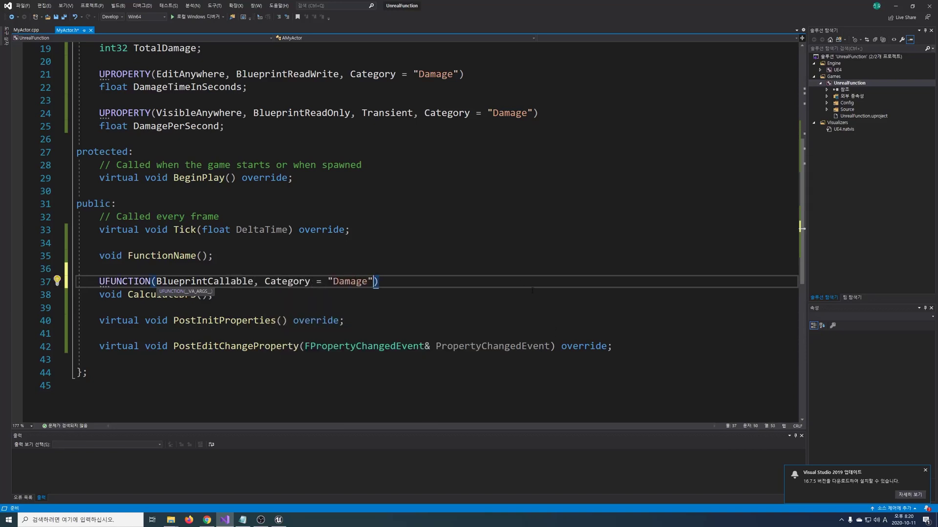
- Review the BlueprintCallable and Category specifiers, save the header, and return to Unreal
double_click(205, 282)
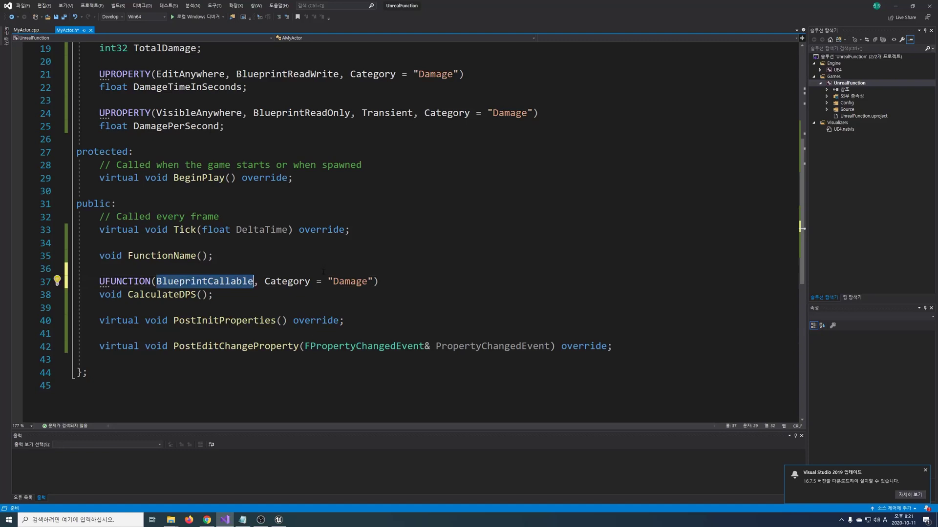
left_click_drag(265, 281, 374, 281)
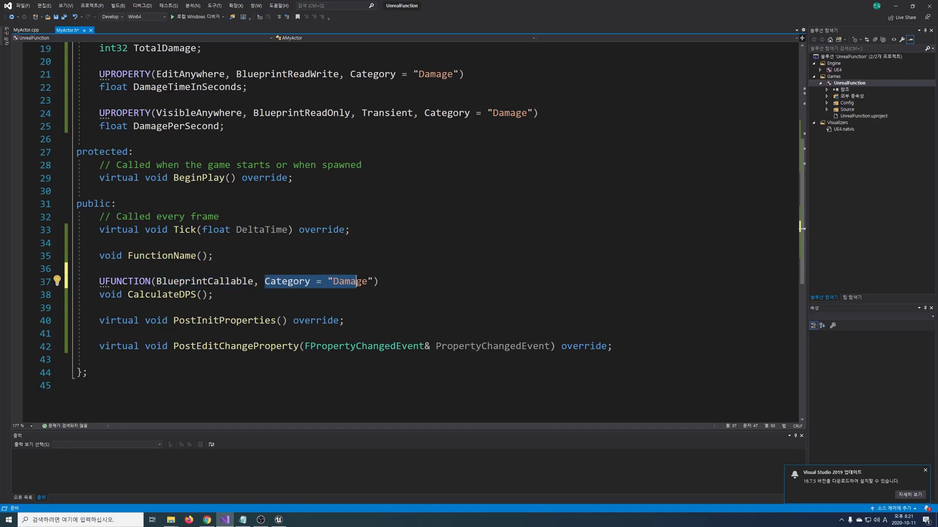
left_click(426, 289)
key("ctrl+s")
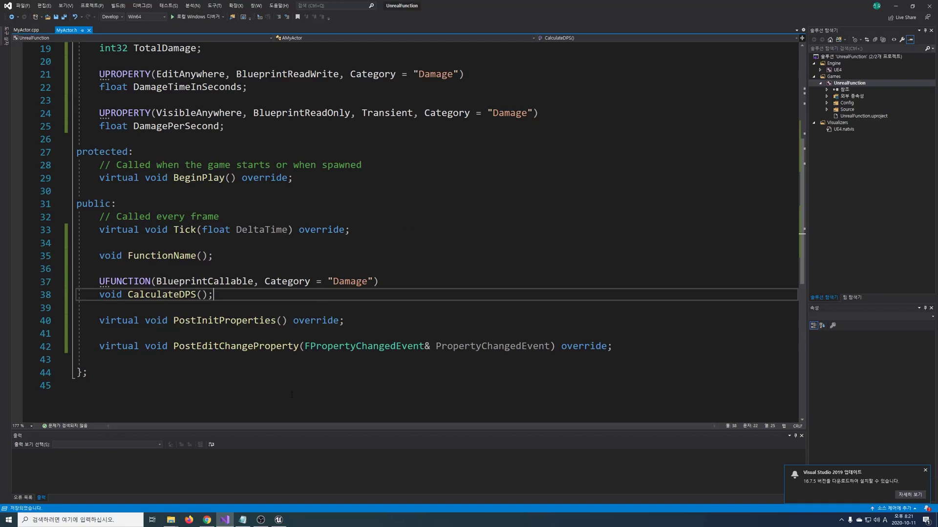
left_click(278, 520)
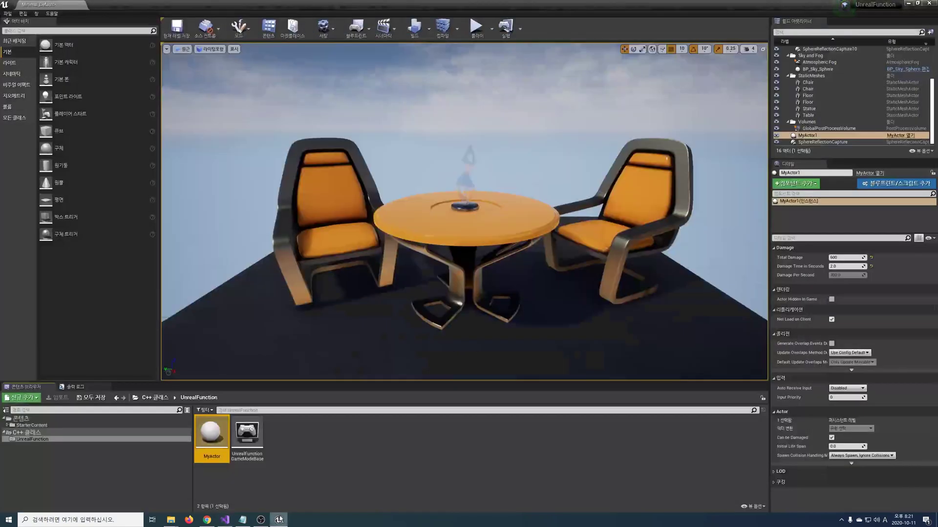
- Recompile, then create a Blueprint class named BP_MyActor from the MyActor C++ class
left_click(442, 26)
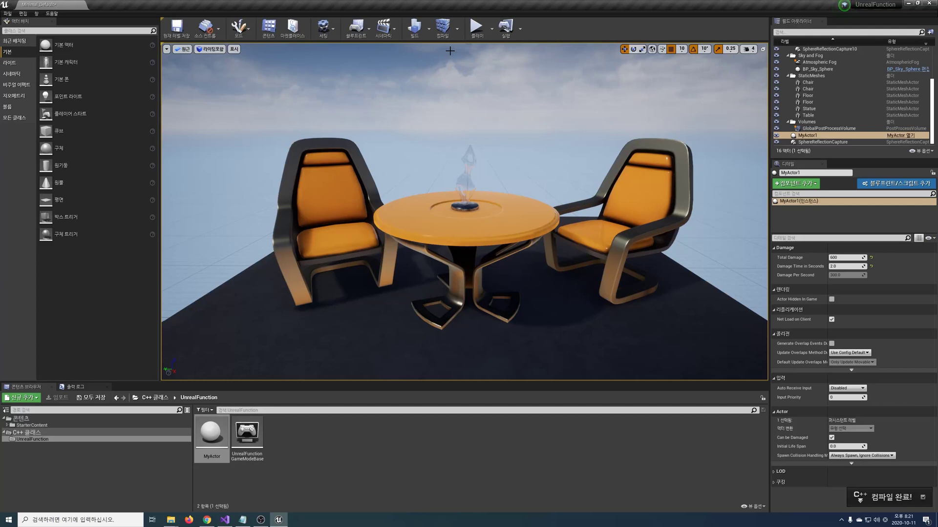
left_click(220, 437)
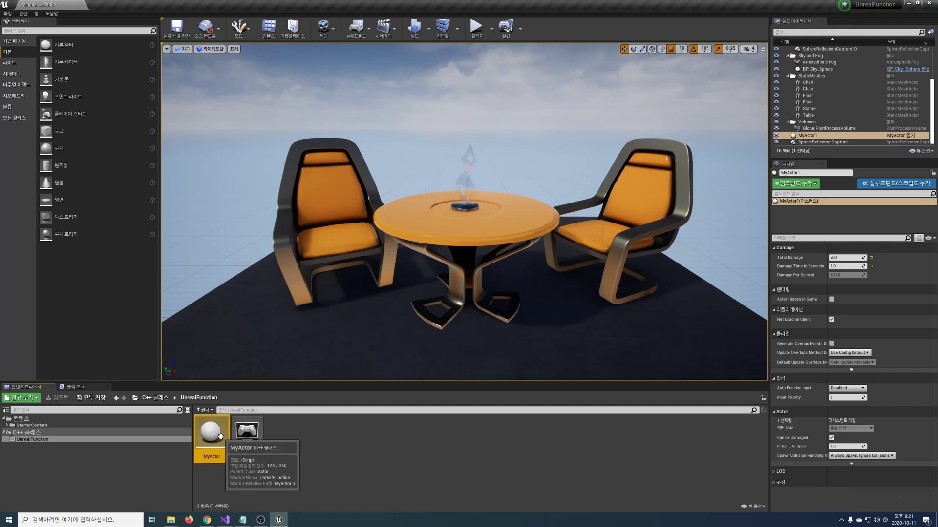
right_click(220, 436)
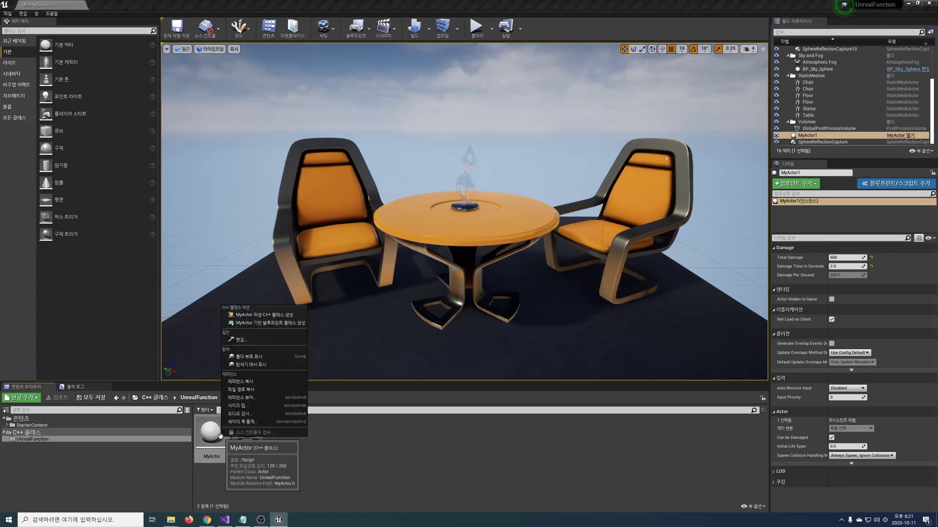
left_click(297, 324)
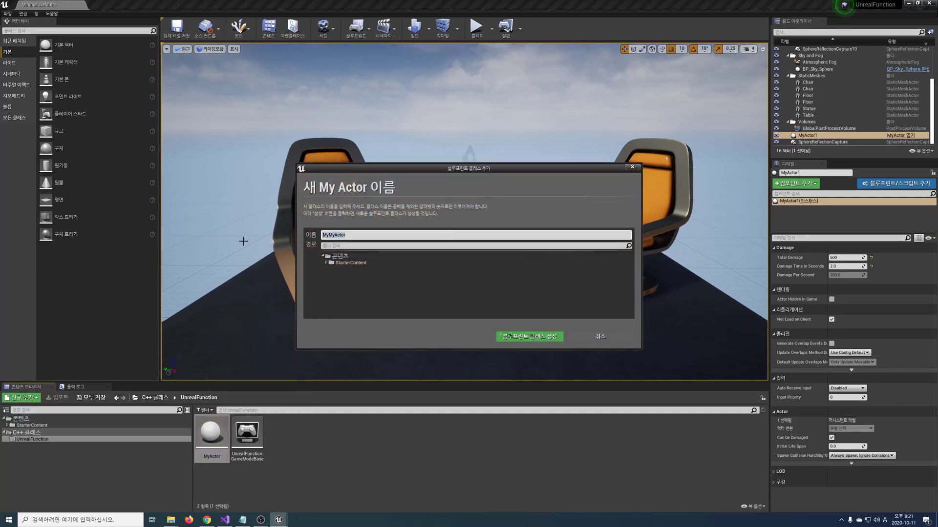
type("BP_")
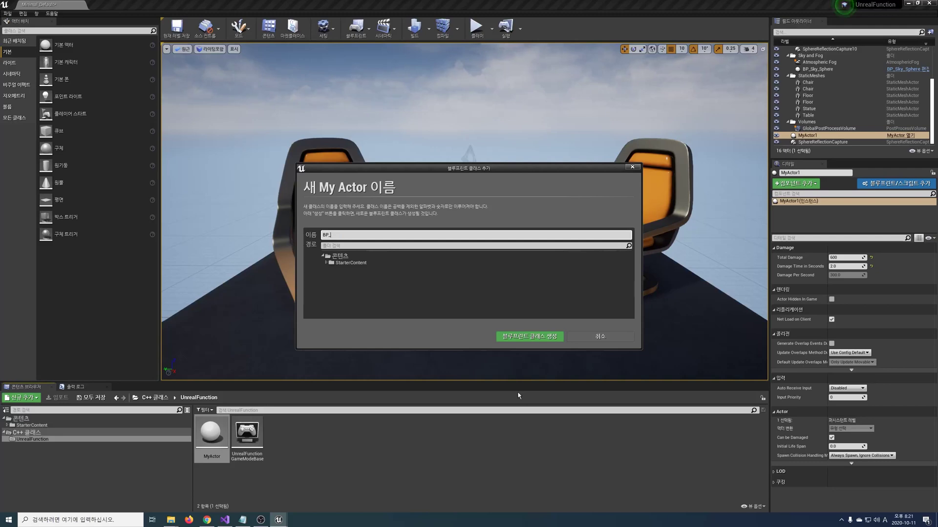
type("MyActor")
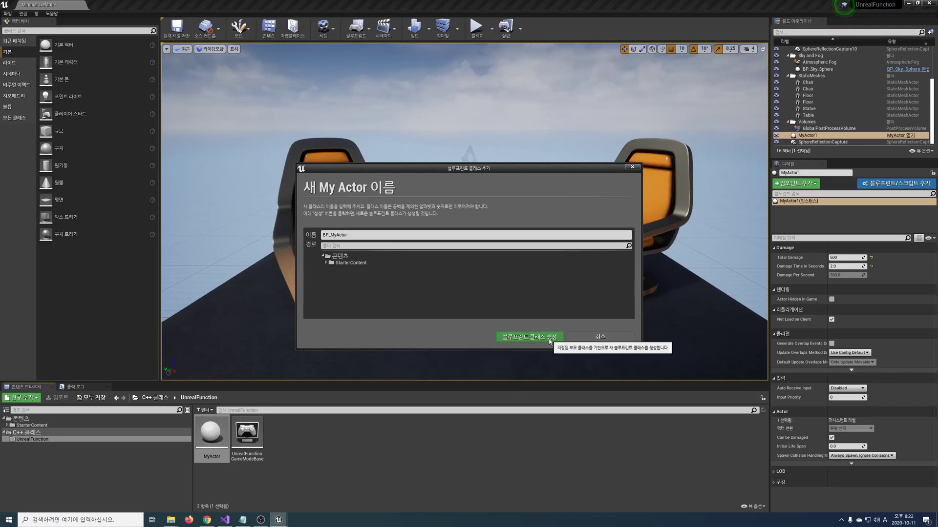
left_click(549, 338)
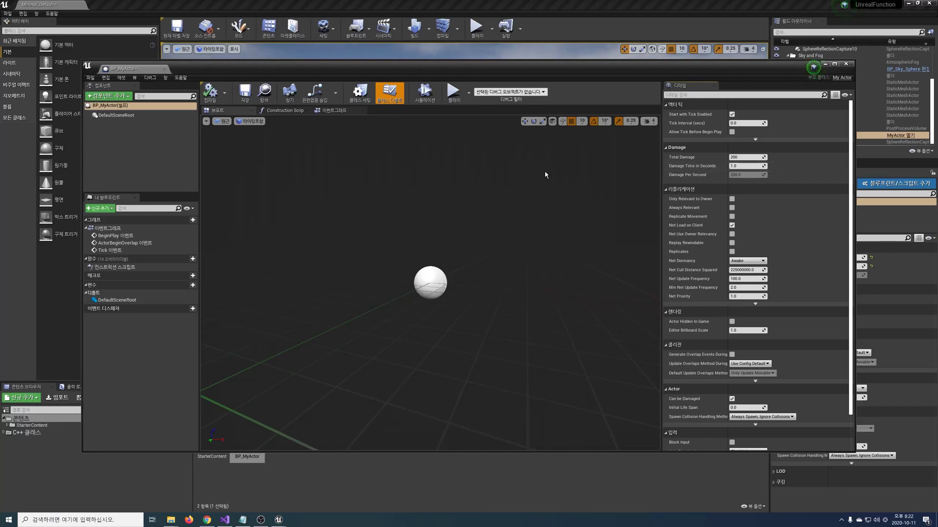
- Add a Calculate DPS node from the Damage category to BP_MyActor's Event Graph
left_click(330, 112)
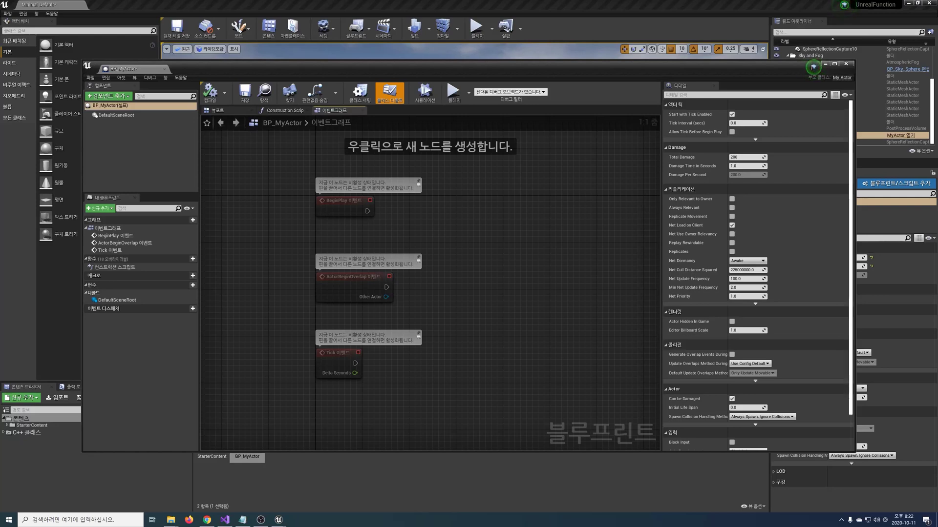
left_click(323, 202)
left_click(339, 368)
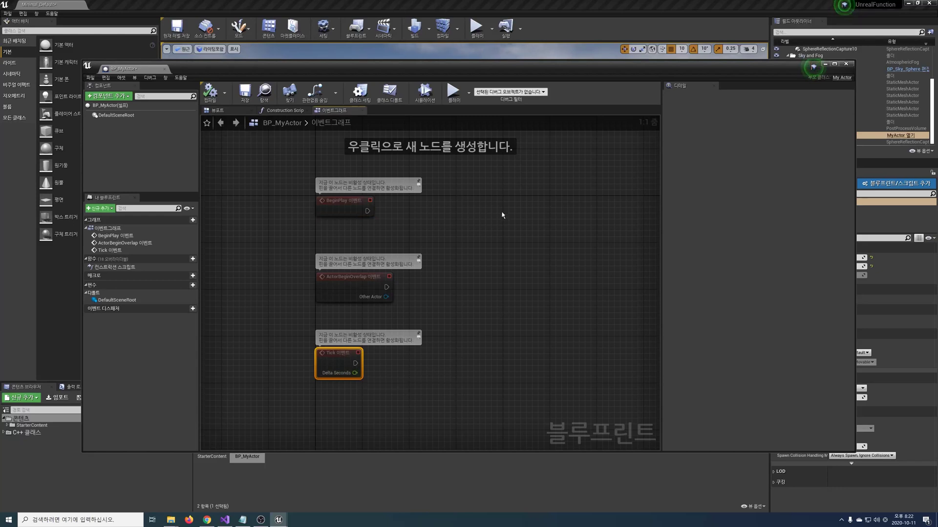
left_click(502, 195)
right_click(493, 198)
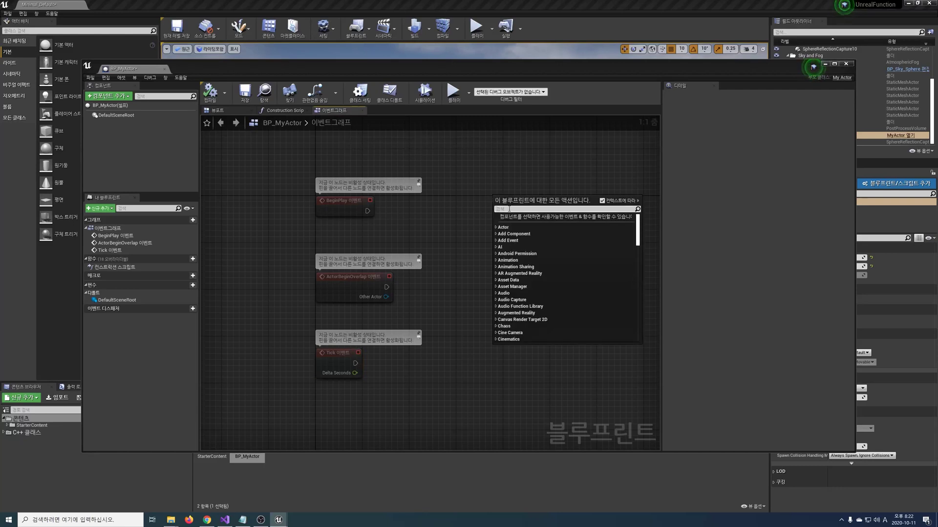
scroll(563, 234, "down", 2)
scroll(568, 245, "down", 1)
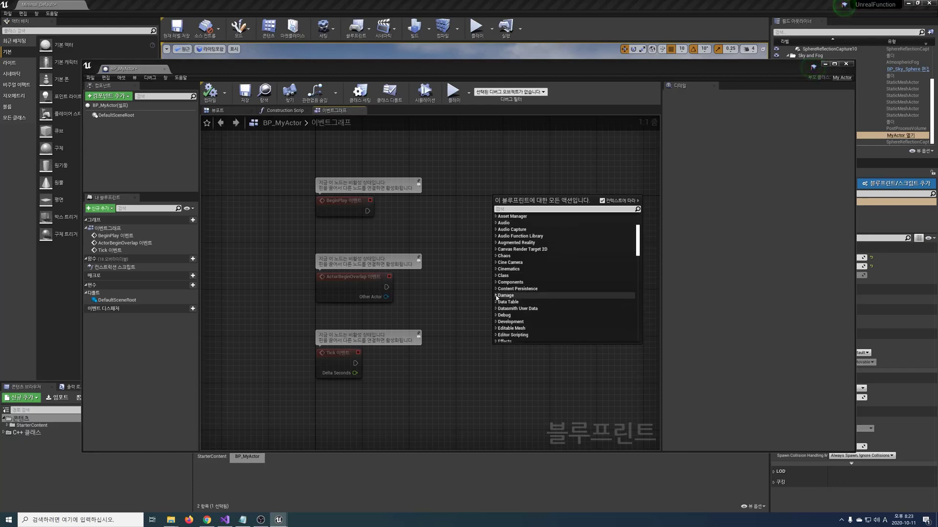
left_click(497, 297)
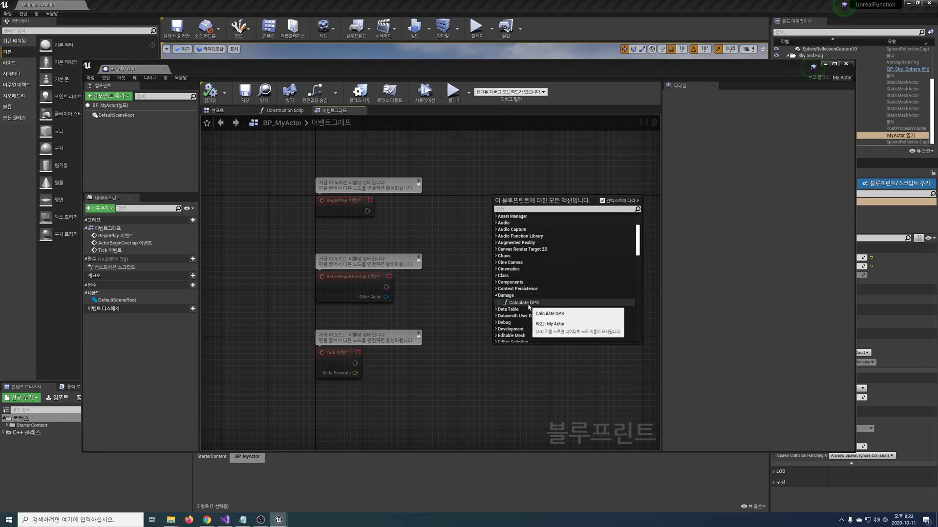
left_click(513, 302)
left_click_drag(510, 202, 504, 197)
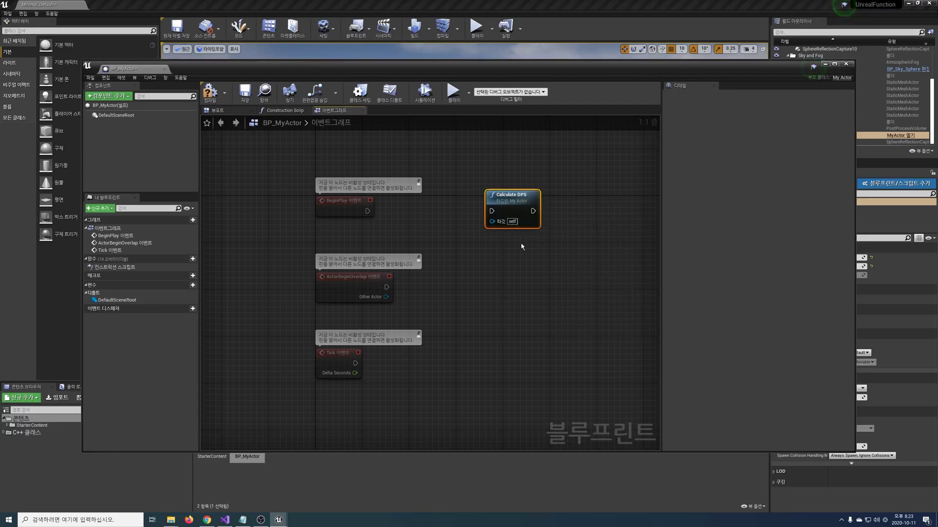
- Wire BeginPlay into a Set Total Damage node of 500 that feeds Calculate DPS
left_click_drag(368, 211, 419, 211)
type("Set Total")
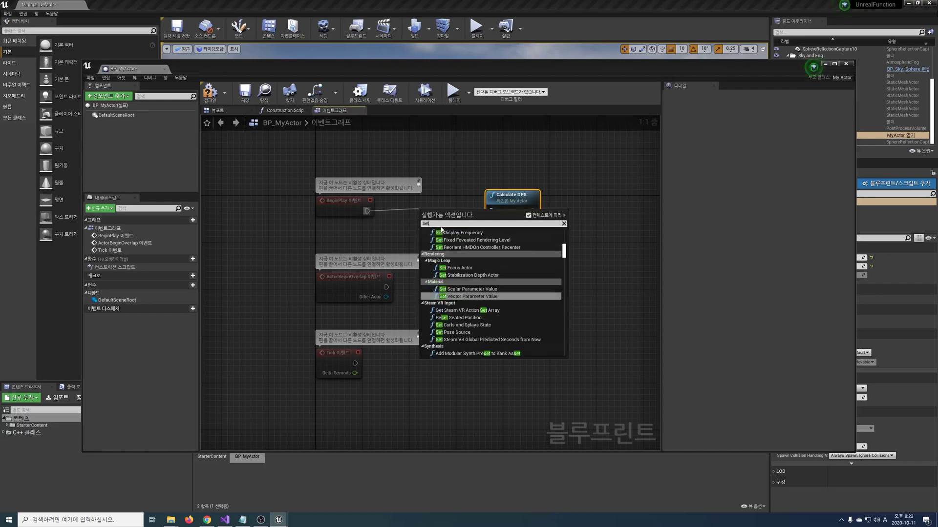
left_click(472, 246)
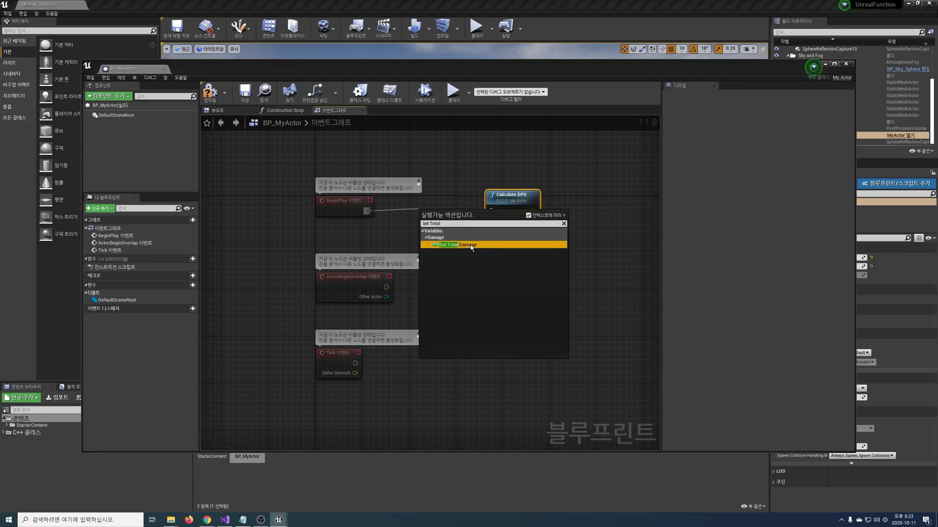
left_click(448, 221)
type("500")
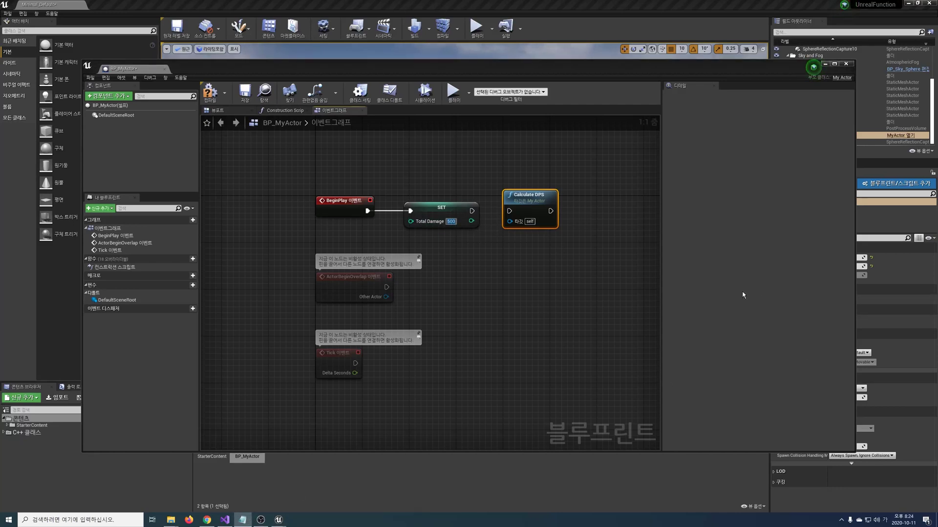
left_click(470, 211)
left_click_drag(472, 211, 510, 211)
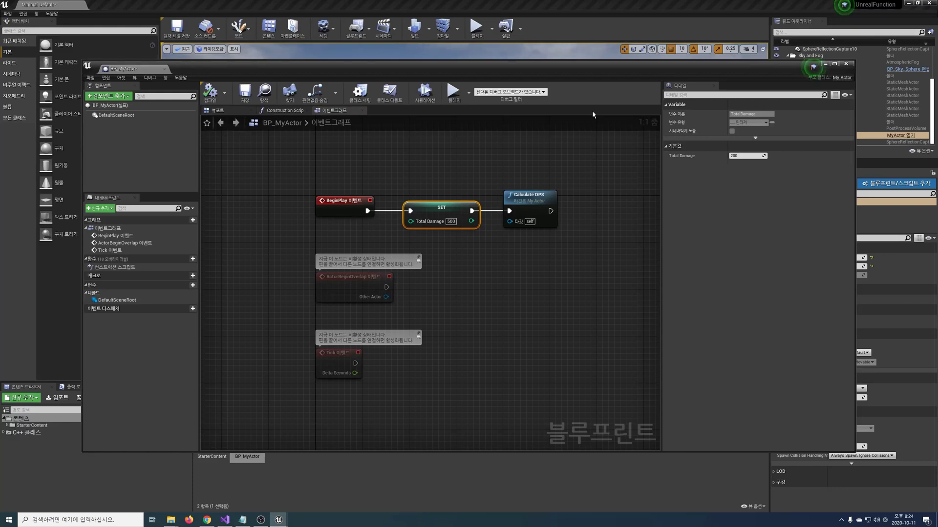
left_click(825, 64)
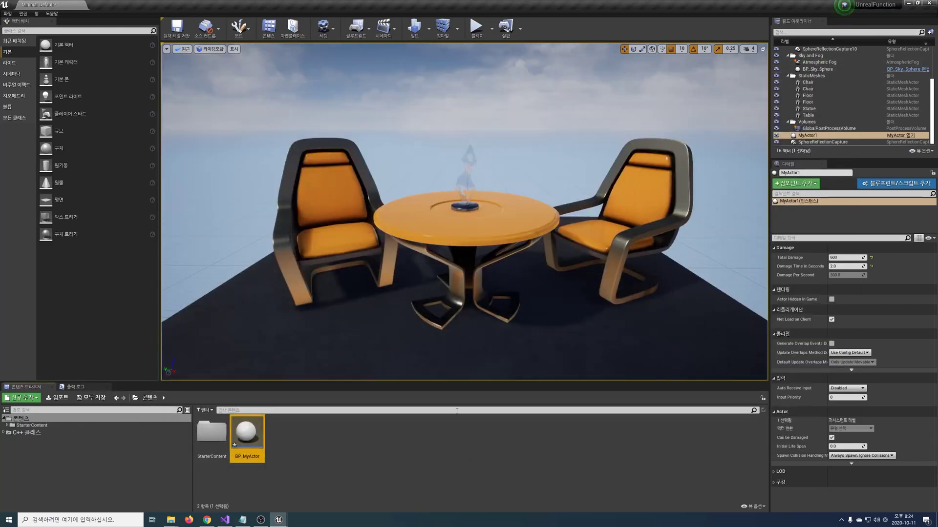
- Drop BP_MyActor into the level, play, and confirm its Total Damage reads 500
left_click_drag(253, 430, 547, 292)
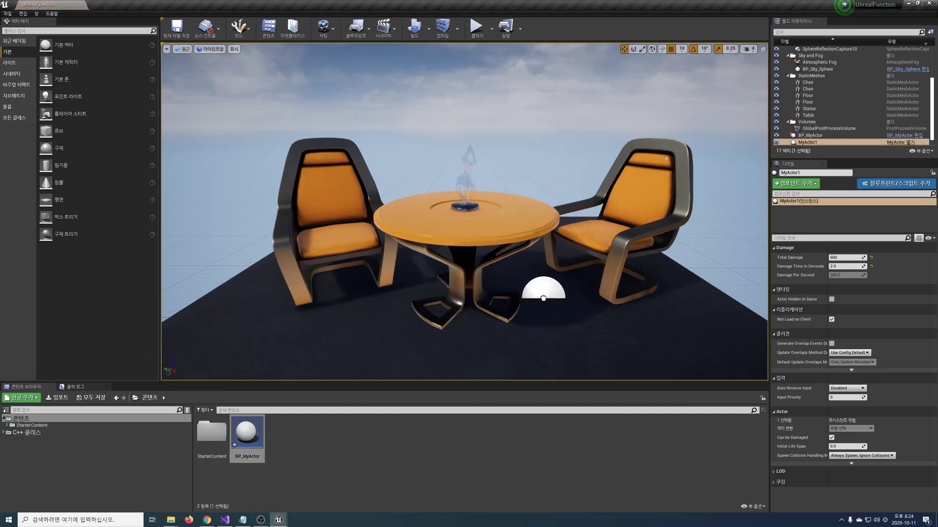
left_click(476, 27)
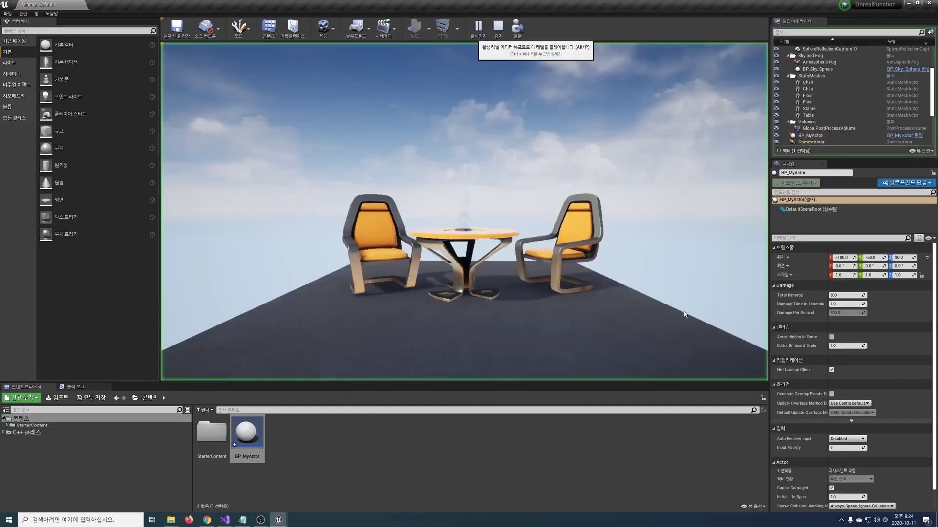
left_click(810, 135)
left_click(841, 295)
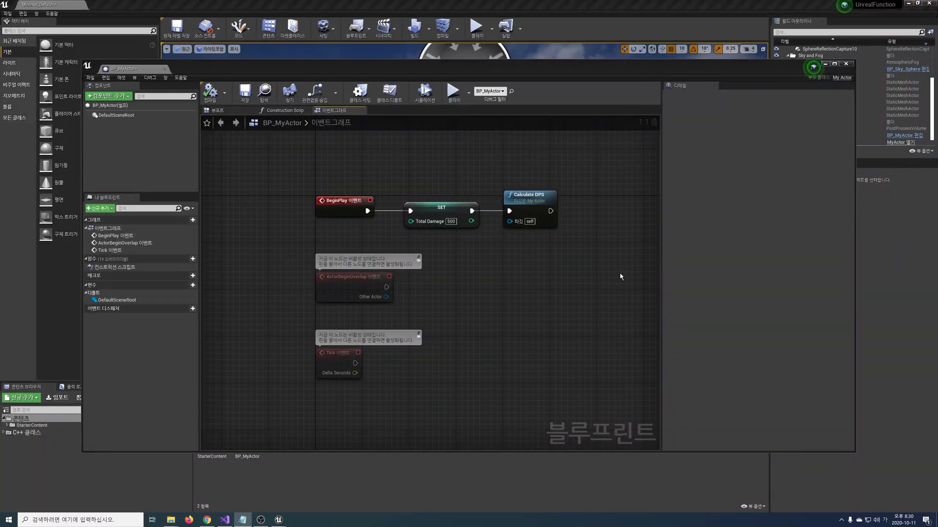
left_click(533, 201)
left_click(601, 270)
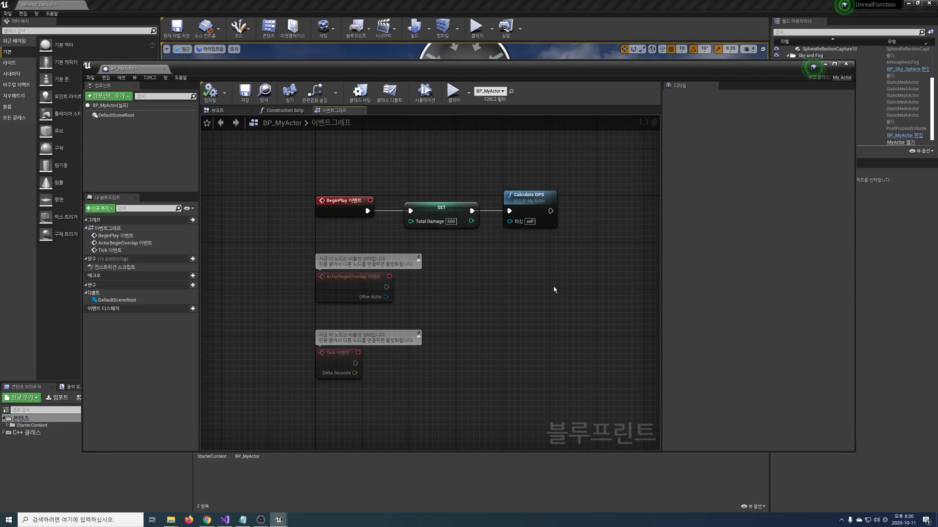
left_click(232, 520)
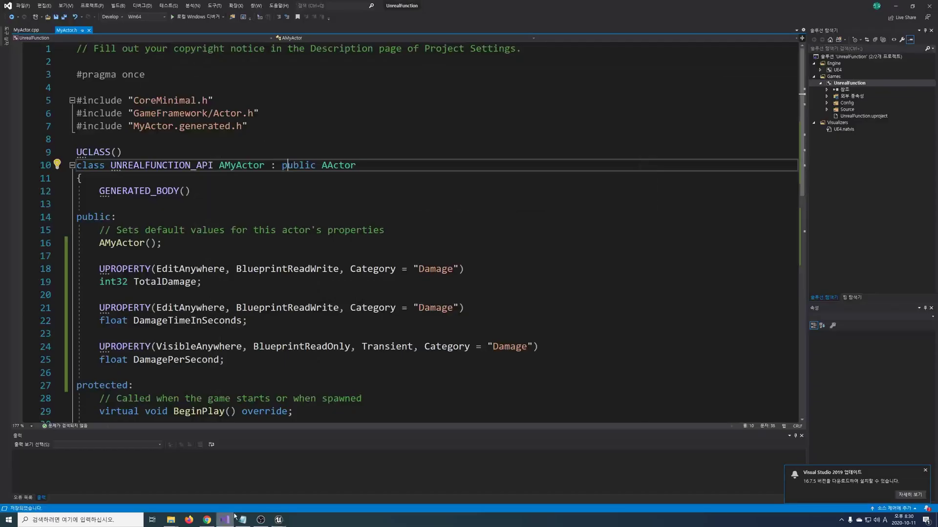
- Add an EditAnywhere, BlueprintReadWrite FString str in the Damage category, defaulting to "Test"
left_click(559, 223)
scroll(559, 277, "down", 4)
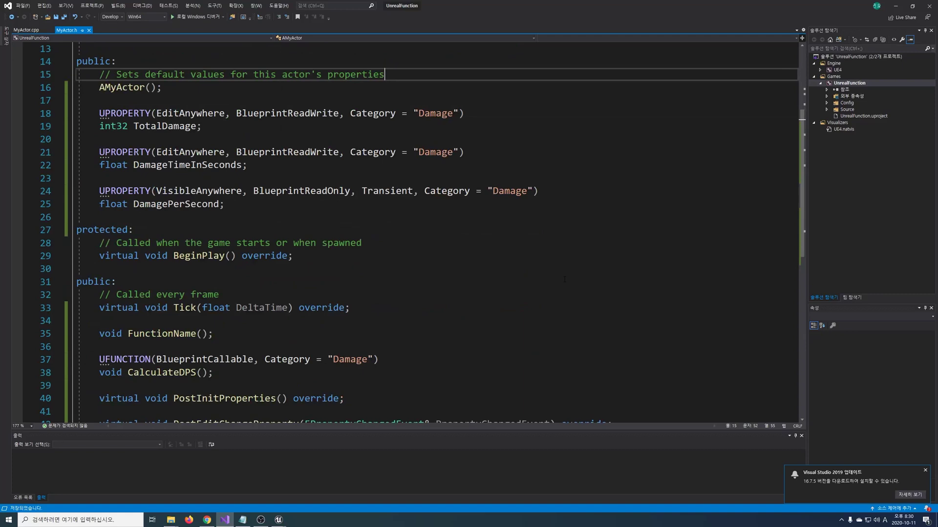
left_click(342, 208)
key("Return")
key("Return")
type("FString str;")
key("ctrl+Return")
type("UPROPERTY(EditAnywhere, Blue")
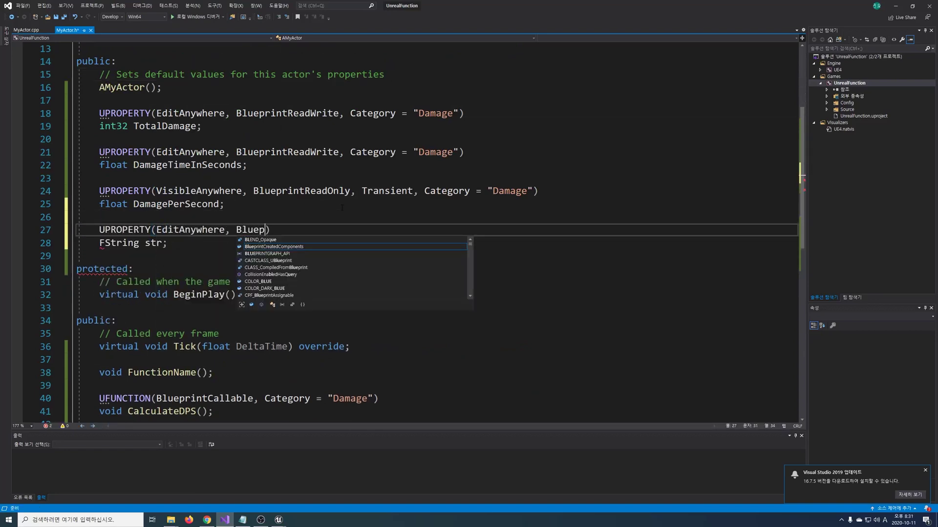
type("printReadWrite, Category = \"Damage\")")
key("ctrl+Tab")
type("str = TEXT(\"Test\");")
- Declare void CallFromCpp() as a BlueprintImplementableEvent in the Damage category
left_click(72, 31)
left_click(495, 270)
type("void CallFromCpp();")
key("ctrl+Return")
type("UFUNCTION(")
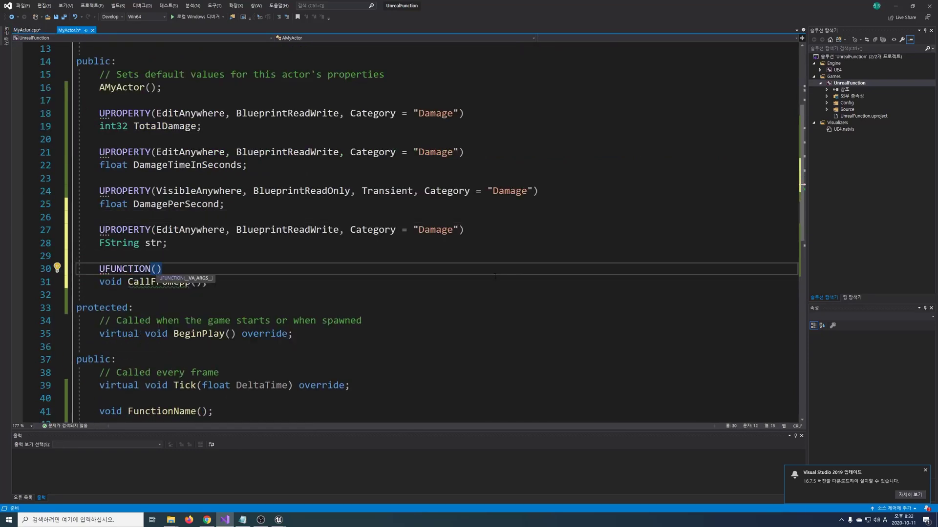
type("BlueprintImplementableEvent, Category = \"Damage\"")
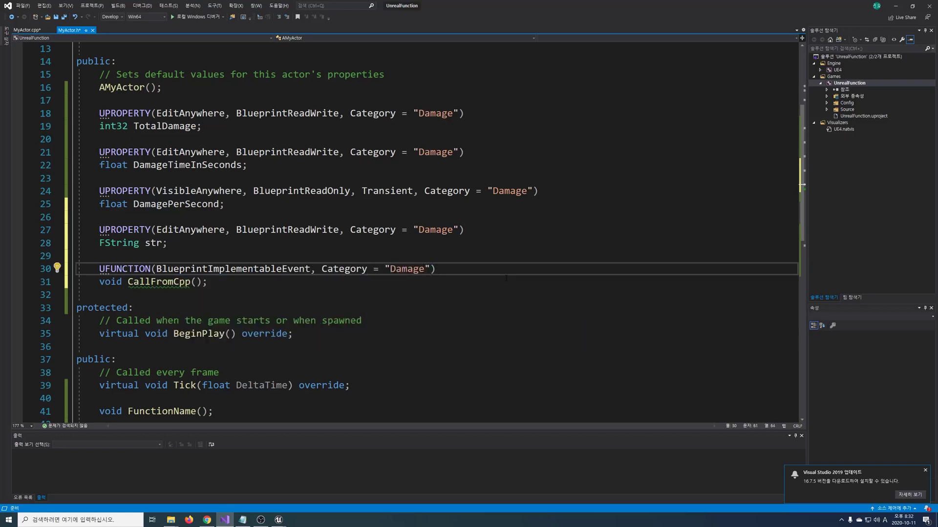
left_click(507, 279)
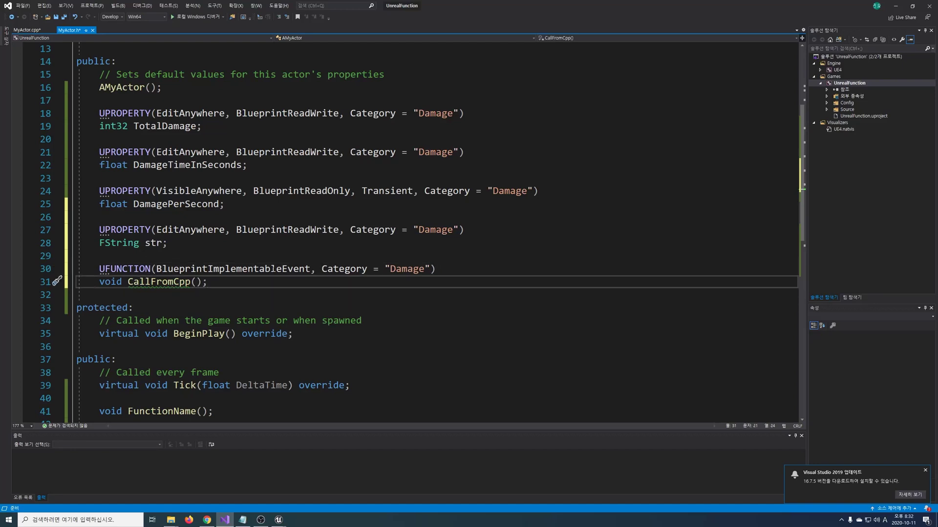
double_click(234, 269)
double_click(168, 283)
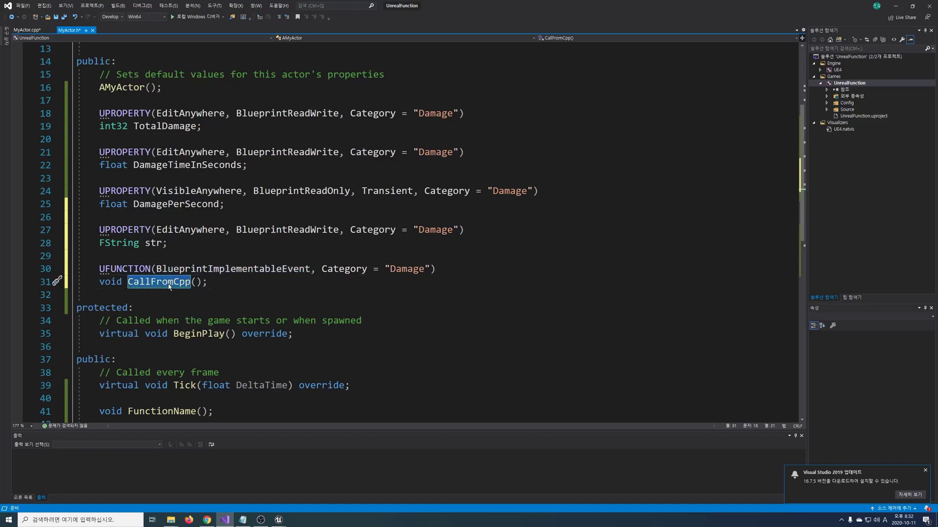
key("End")
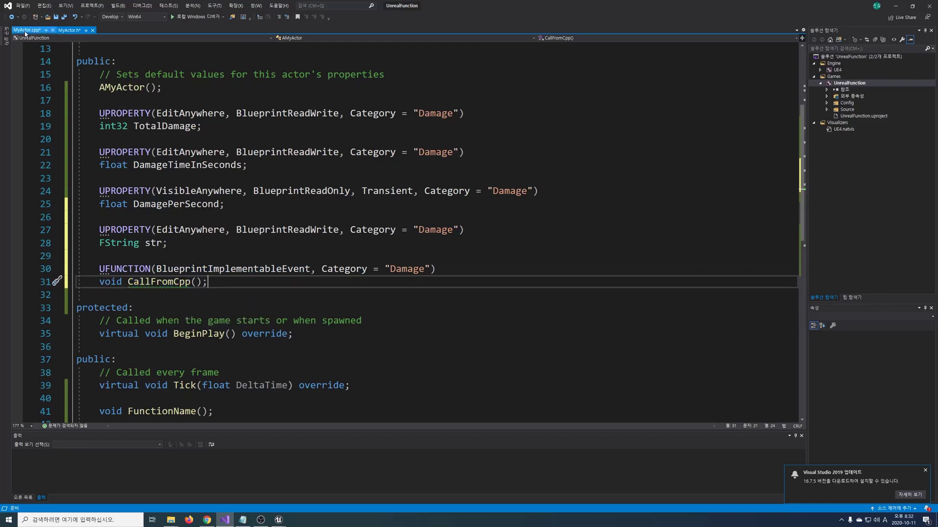
- Call CallFromCpp() in BeginPlay after Super::BeginPlay, then compile in Unreal
left_click(26, 33)
left_click(257, 321)
key("Return")
type("CallFromCpp();")
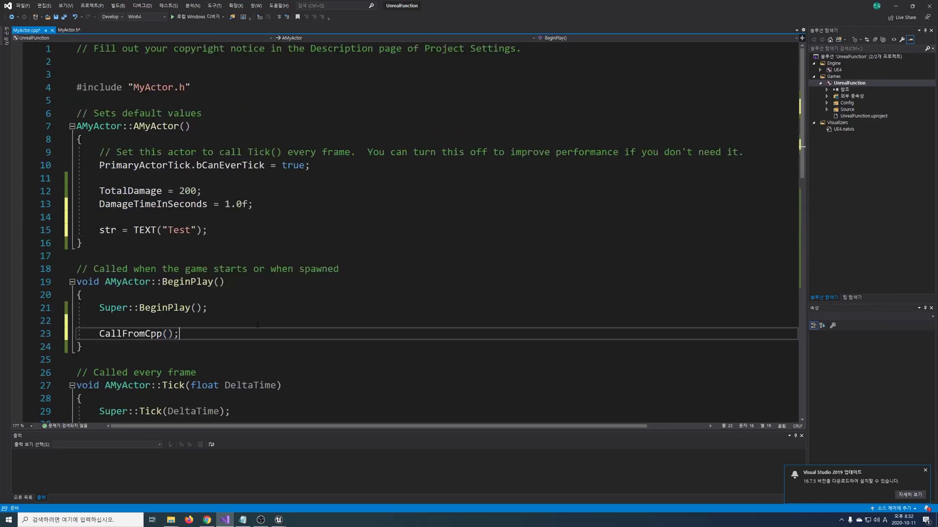
mouse_move(279, 520)
left_click(242, 482)
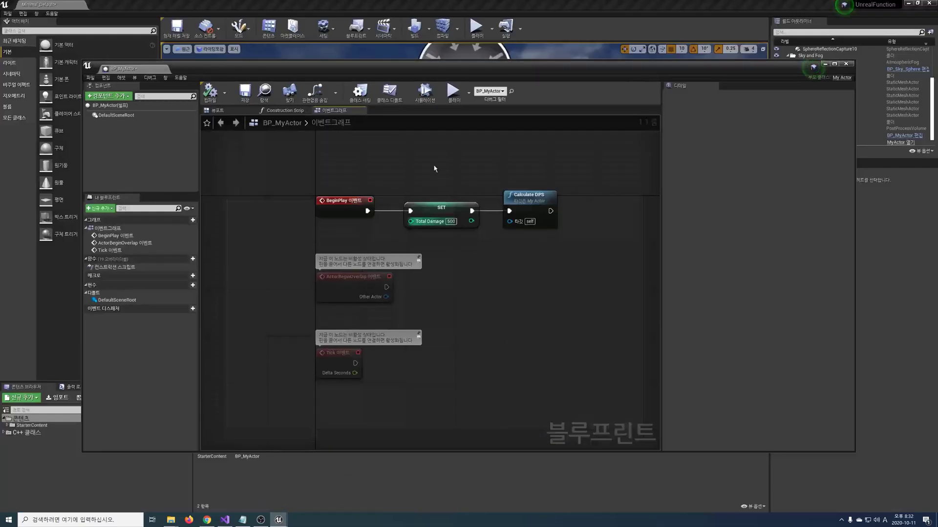
left_click(442, 28)
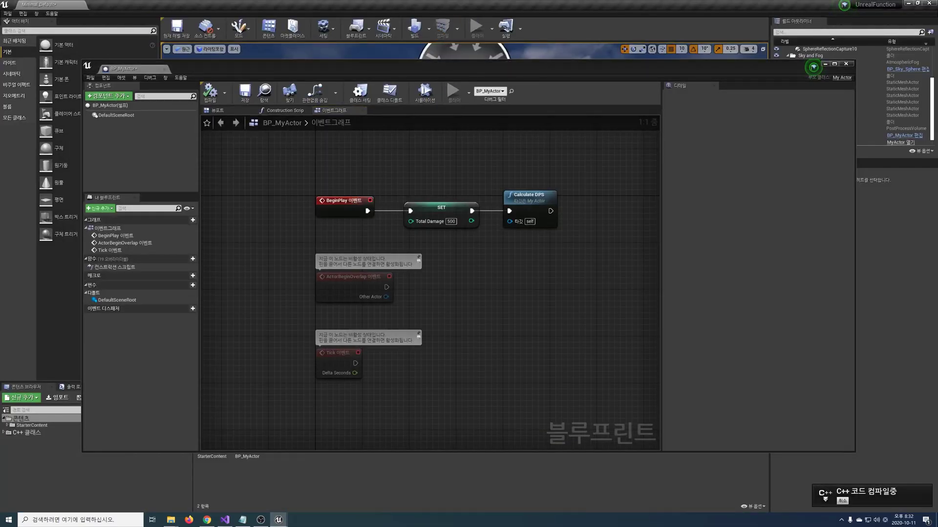
mouse_move(432, 386)
right_mouse_down()
mouse_move(476, 273)
mouse_move(356, 352)
right_mouse_up()
- Add a Call from Cpp event to BP_MyActor's graph driving a Set Str node
right_click(375, 224)
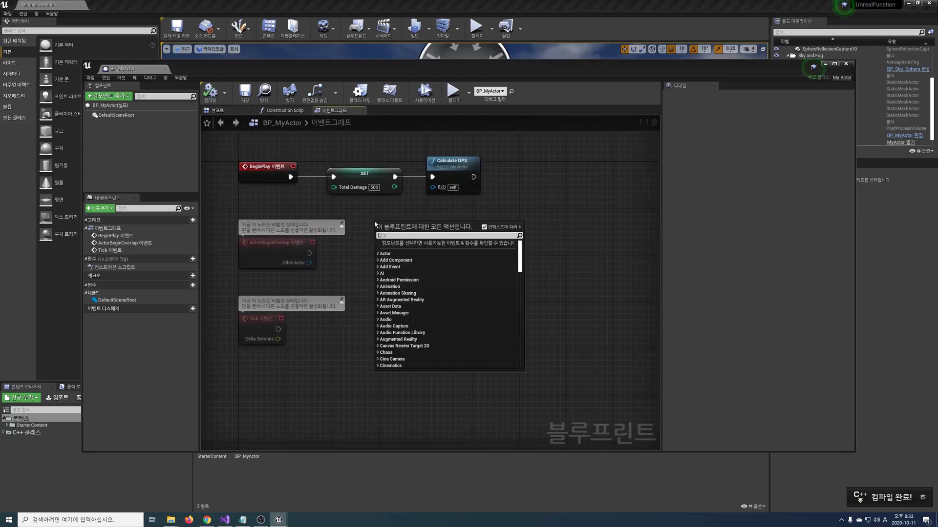
type("Call")
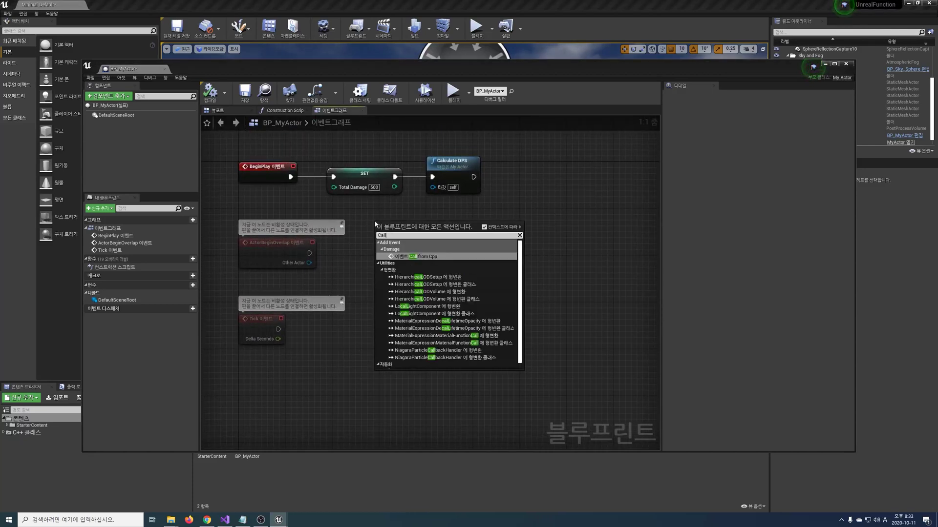
key("Return")
left_click_drag(432, 236, 499, 237)
type("Set str")
key("Return")
- Feed Set Str from an Append of Get Str and "_Blueprint", then compile the Blueprint
type("get str")
mouse_move(521, 246)
left_mouse_down()
mouse_move(475, 268)
mouse_move(509, 292)
mouse_move(435, 278)
left_mouse_up()
left_click(501, 414)
type("append")
left_click(593, 350)
left_click(561, 308)
left_click(213, 98)
left_click_drag(855, 155, 761, 157)
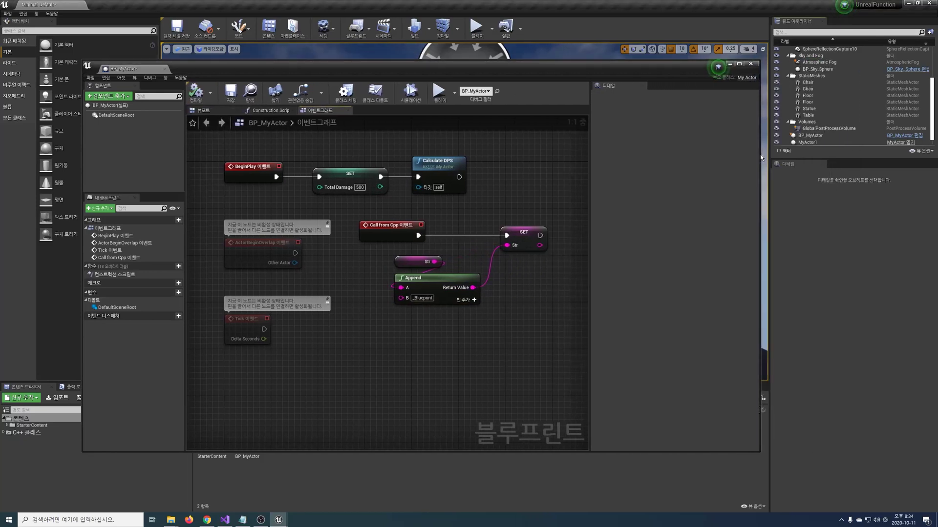
- Simulate the level and confirm BP_MyActor's Str reads Test_Blueprint, then stop
left_click(476, 27)
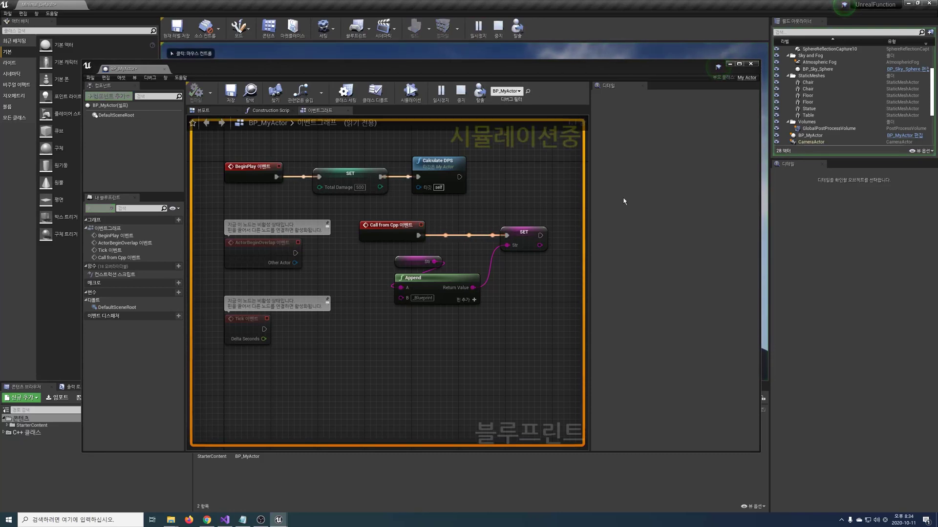
left_click(840, 134)
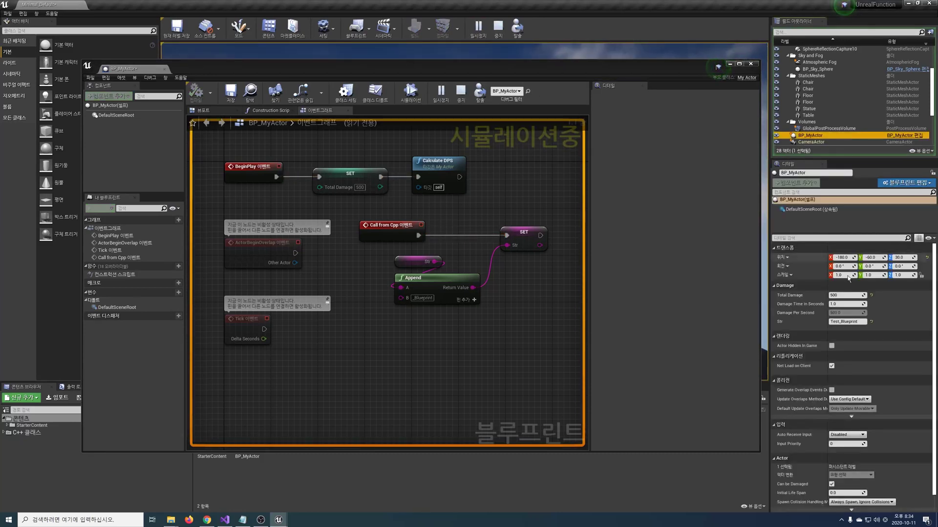
left_click(859, 321)
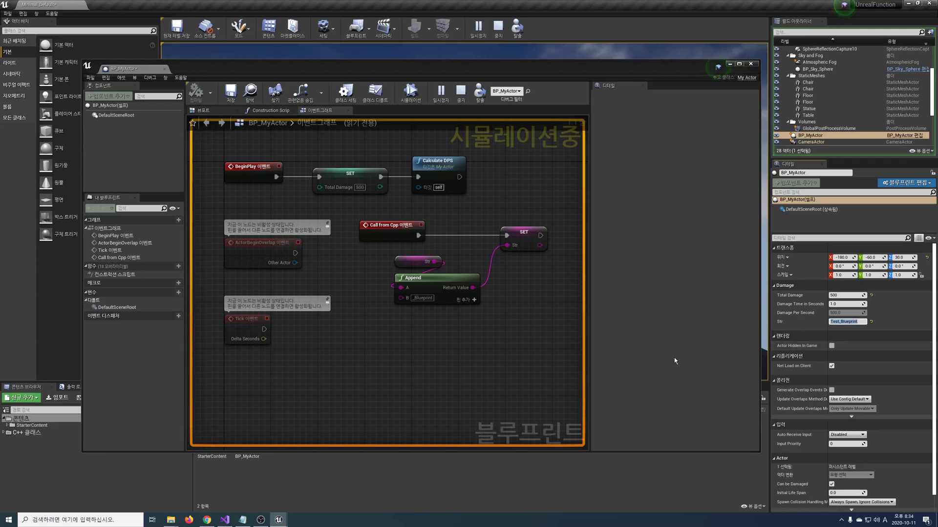
left_click(509, 364)
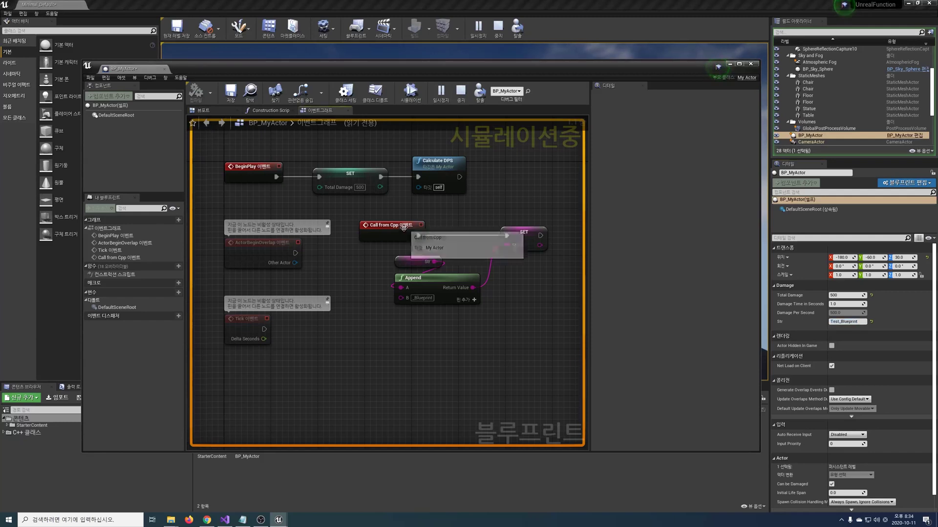
left_click(498, 30)
- Delete the Call from Cpp event node and re-simulate to check Str reads Test
right_click(404, 232)
left_click(429, 253)
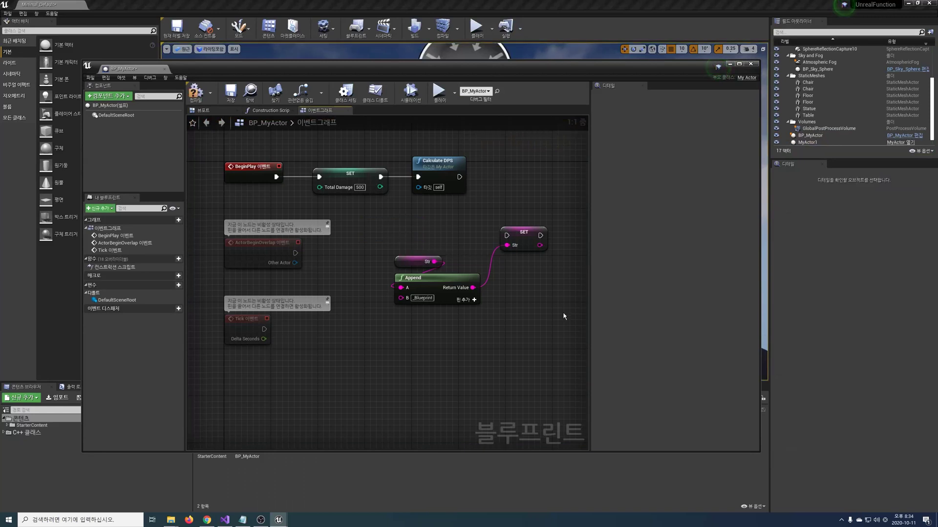
left_click(477, 27)
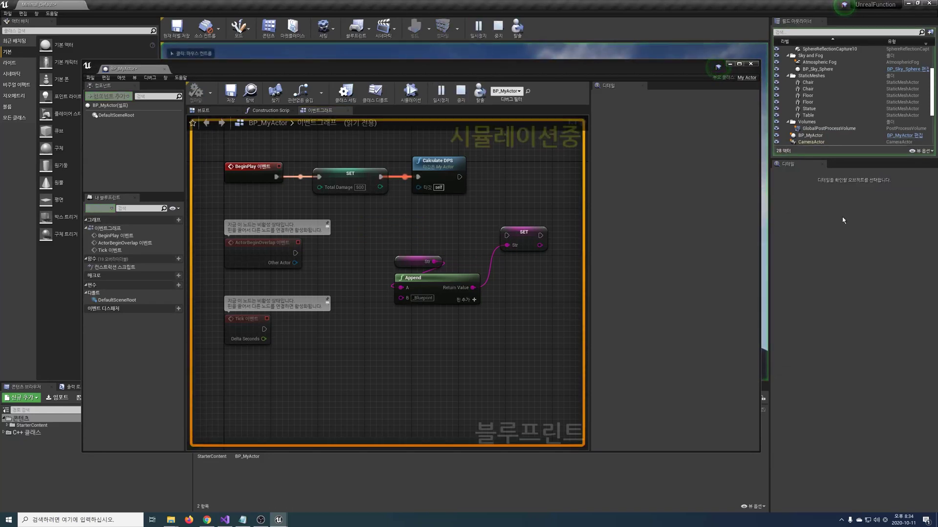
left_click(821, 135)
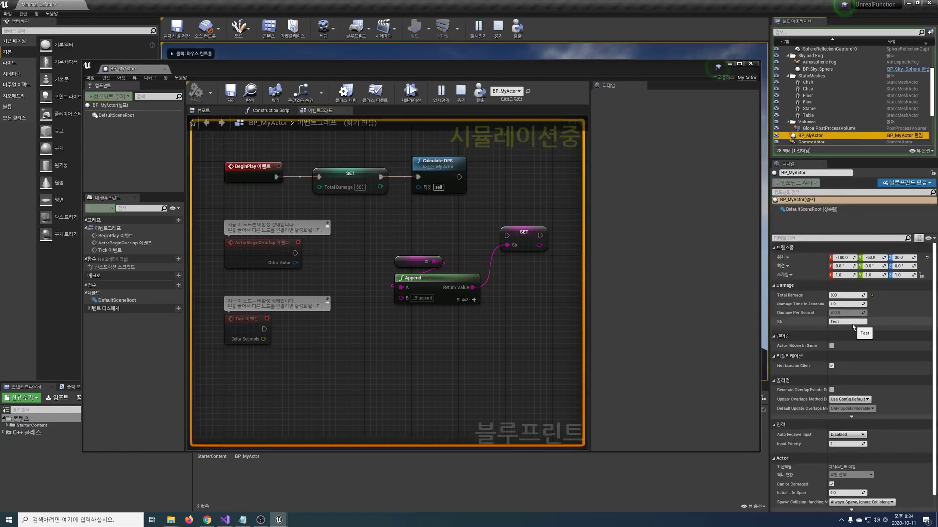
key("Escape")
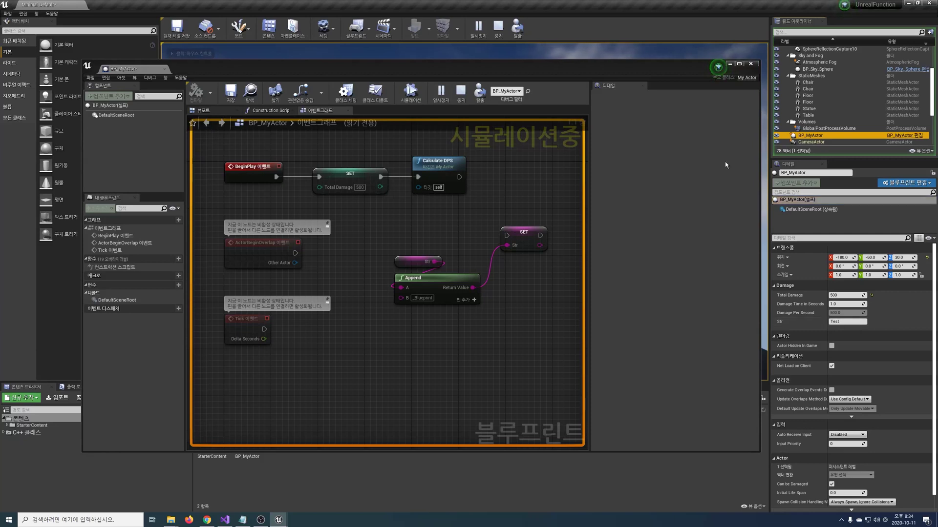
- Restore the Call from Cpp event node and switch to MyActor.cpp in Visual Studio
left_click_drag(507, 236, 395, 220)
left_click(430, 259)
key("alt+Tab")
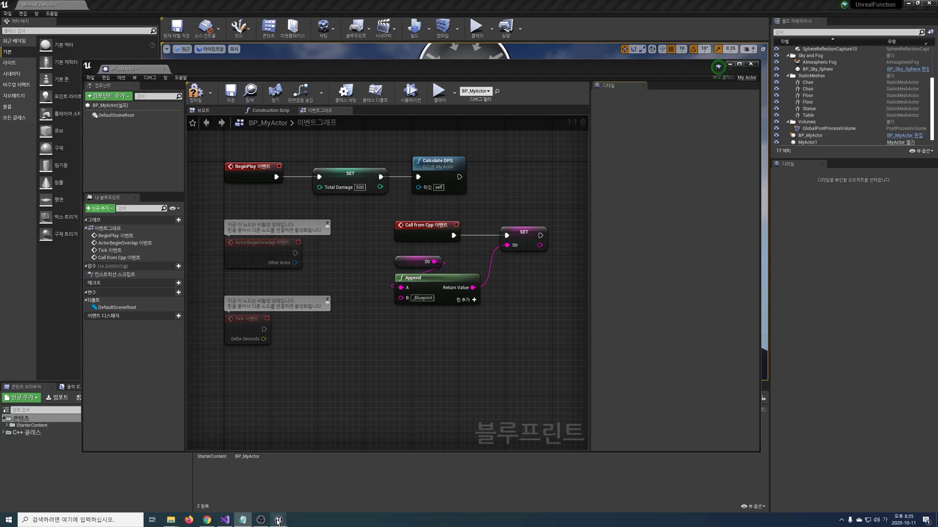
left_click(225, 520)
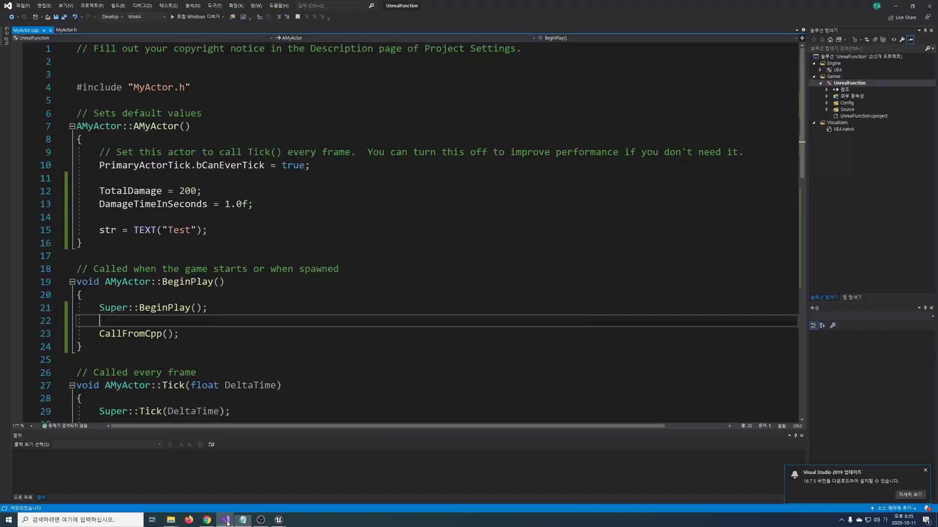
- In MyActor.h, change CallFromCpp's BlueprintImplementableEvent specifier to BlueprintNativeEvent
left_click(66, 30)
left_click(321, 165)
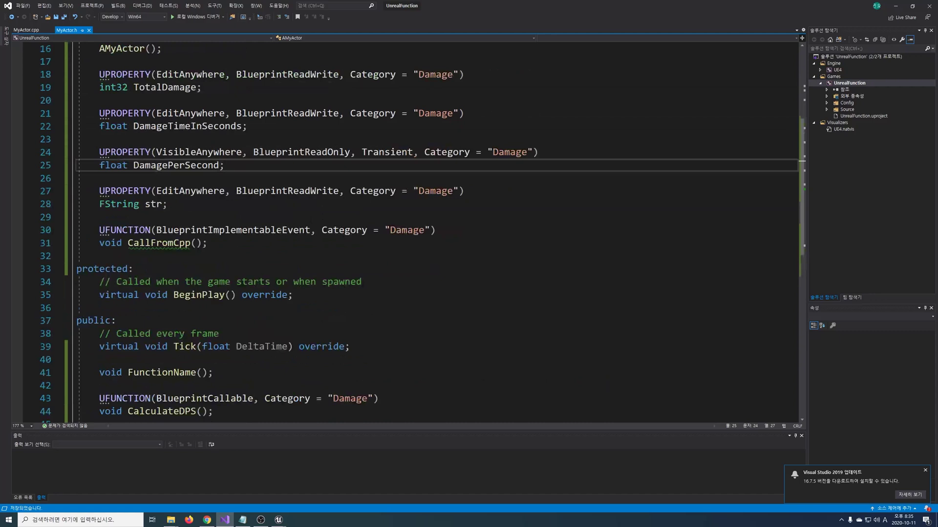
double_click(234, 230)
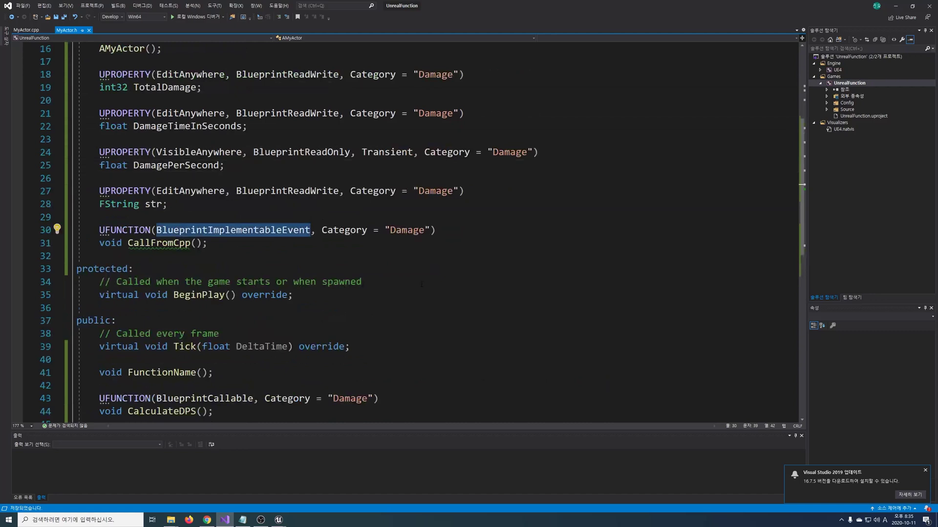
type("BlueprintNativeEvent")
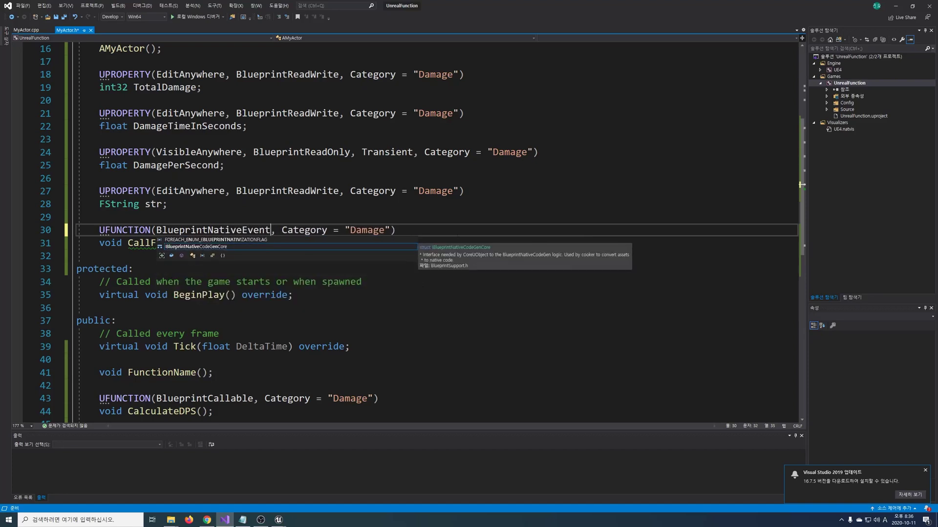
- Declare 'virtual void CallFromCpp_Implementation();' and generate its definition in MyActor.cpp
left_click(505, 240)
key("Return")
type("virtual void CallFromCpp_Imple")
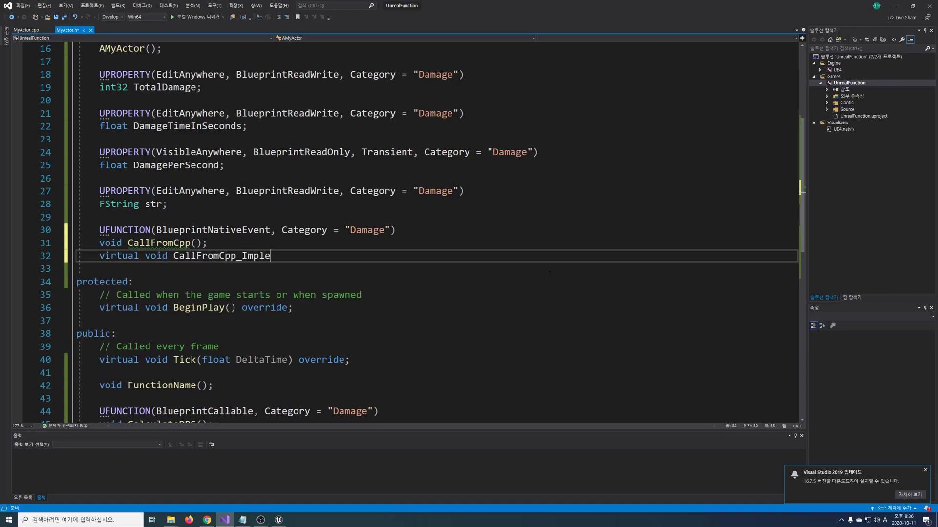
type("mentation();")
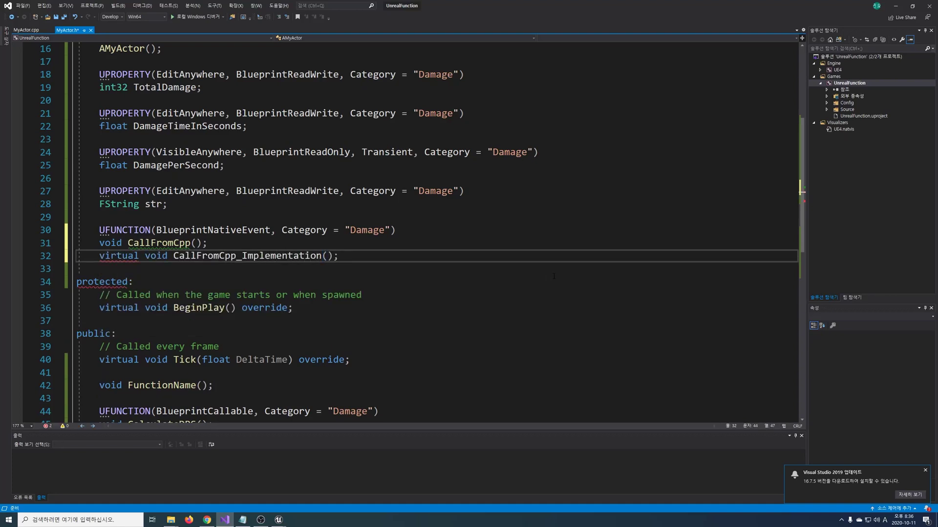
scroll(264, 178, "down", 2)
double_click(264, 178)
key("ctrl+period")
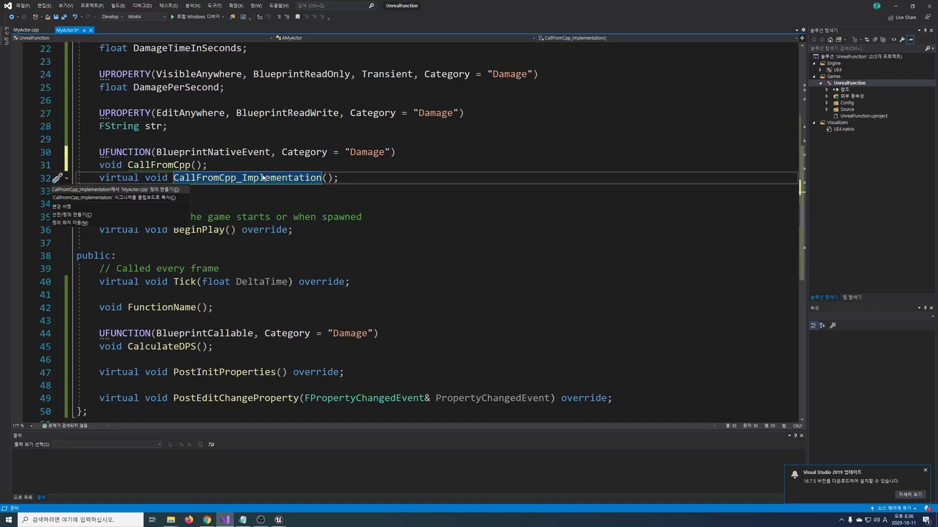
key("Return")
- Add str.Append(TEXT("_Implementation")); to the function body and save all files
left_click(137, 224)
key("Return")
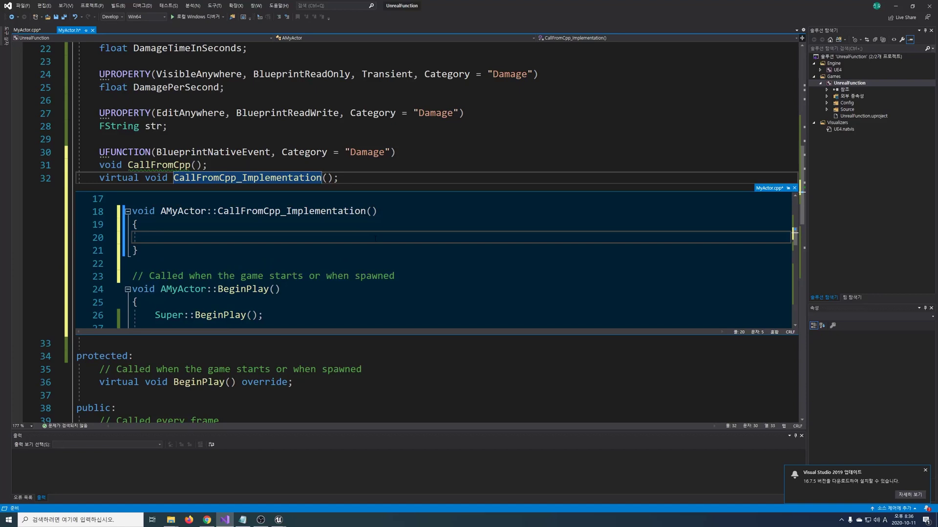
type("str.Append(TEXT(\"_Implementation\"));")
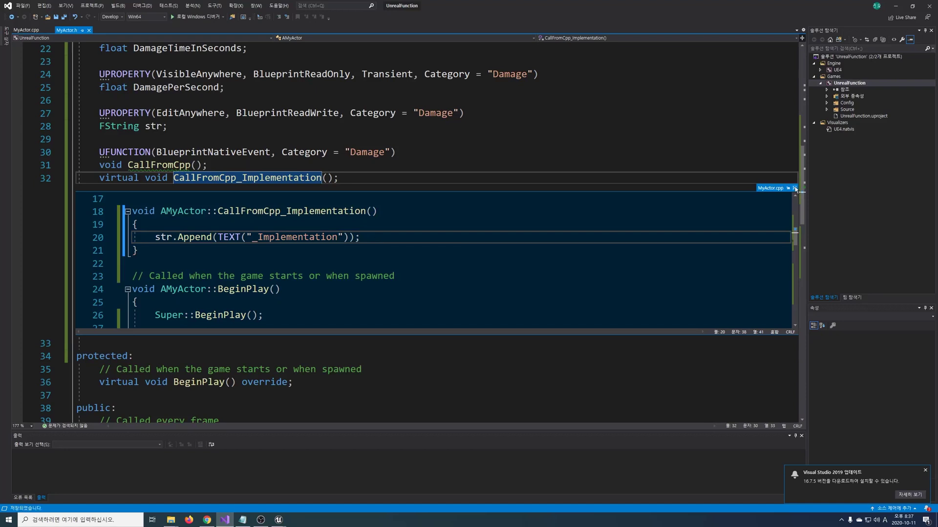
key("Escape")
key("ctrl+shift+s")
key("Up")
key("Up")
key("Up")
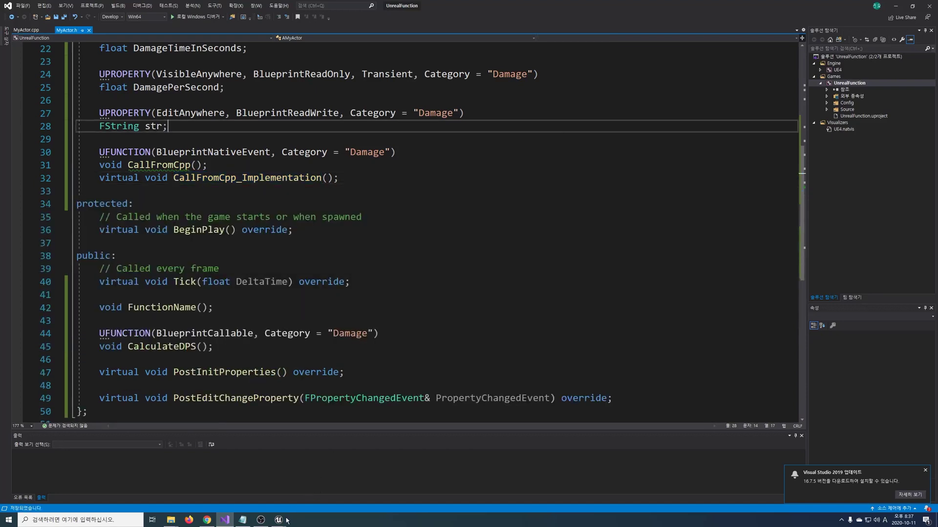
mouse_move(290, 518)
left_click(318, 483)
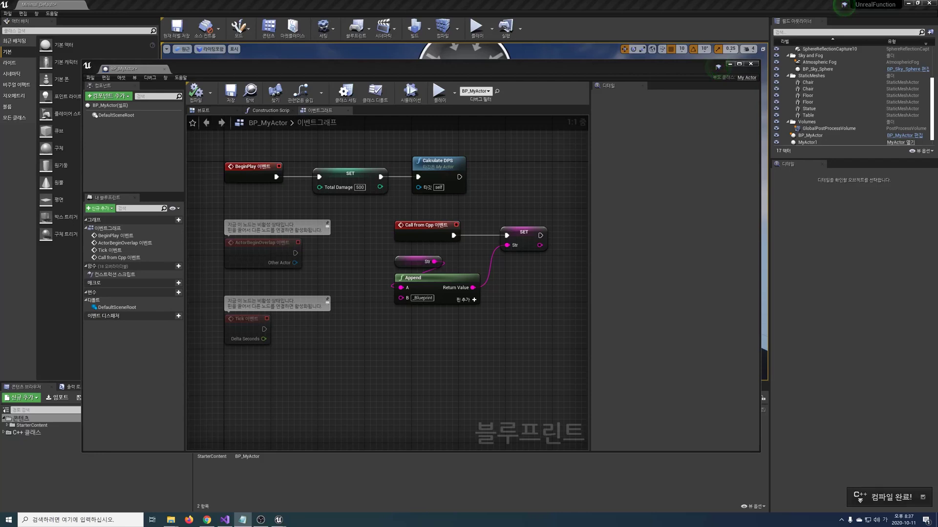
- Simulate with the Call from Cpp event present, inspect BP_MyActor's Str, then stop
left_click(422, 227)
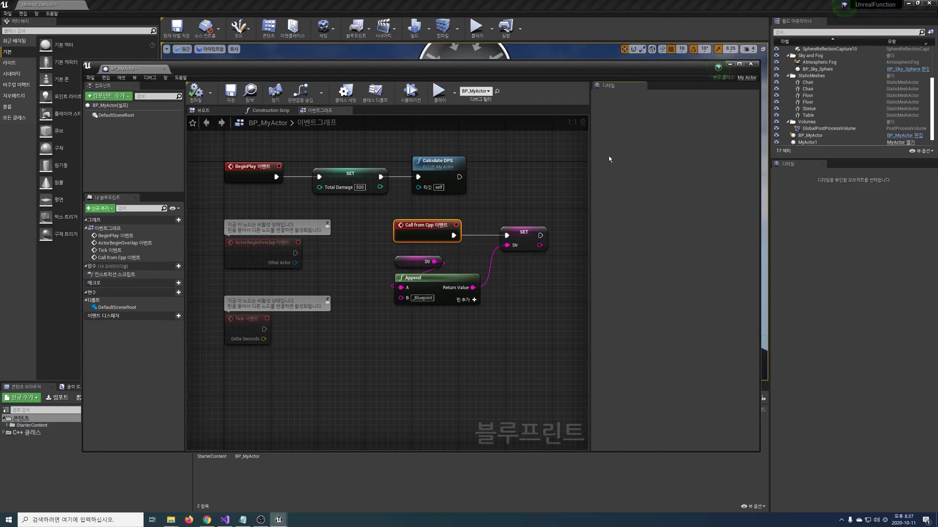
left_click(477, 28)
left_click(838, 136)
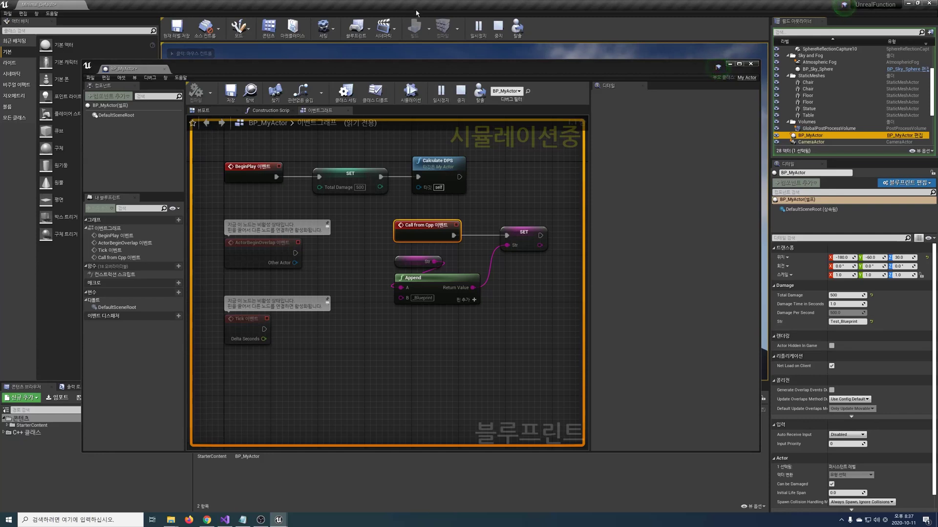
left_click(503, 29)
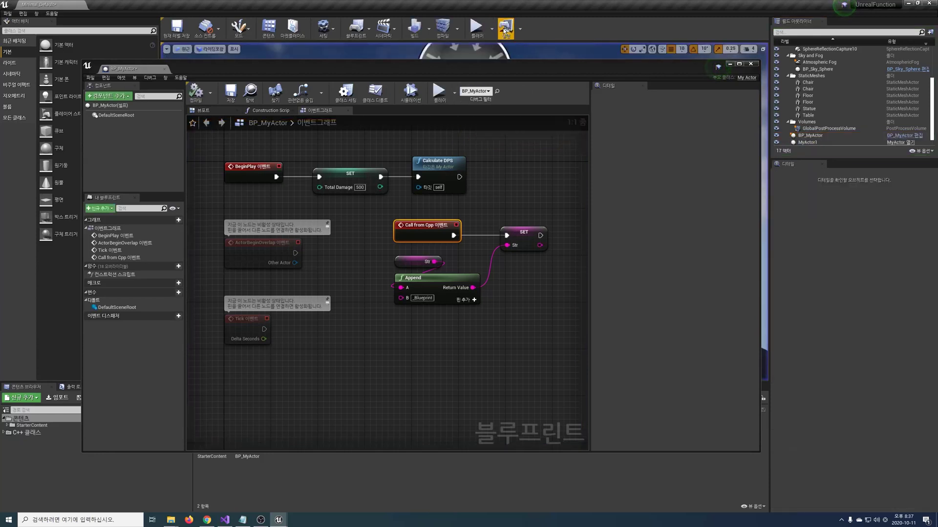
- Delete the Call from Cpp event and re-simulate so Str reads Test_Implementation
left_click(427, 226)
key("Delete")
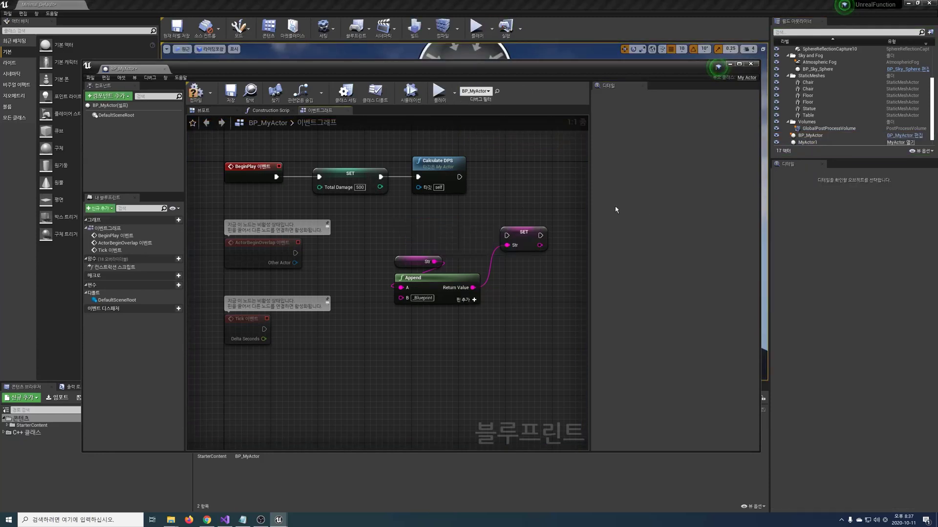
key("alt+p")
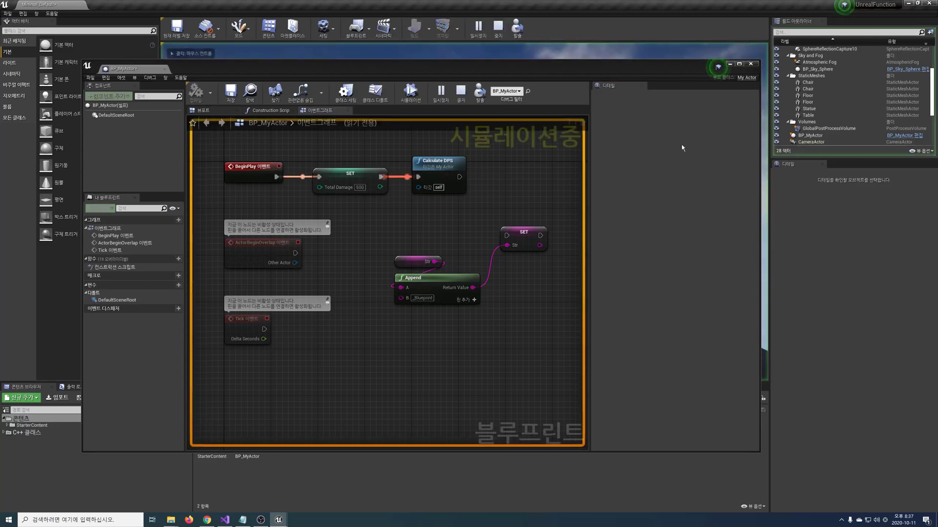
left_click(813, 137)
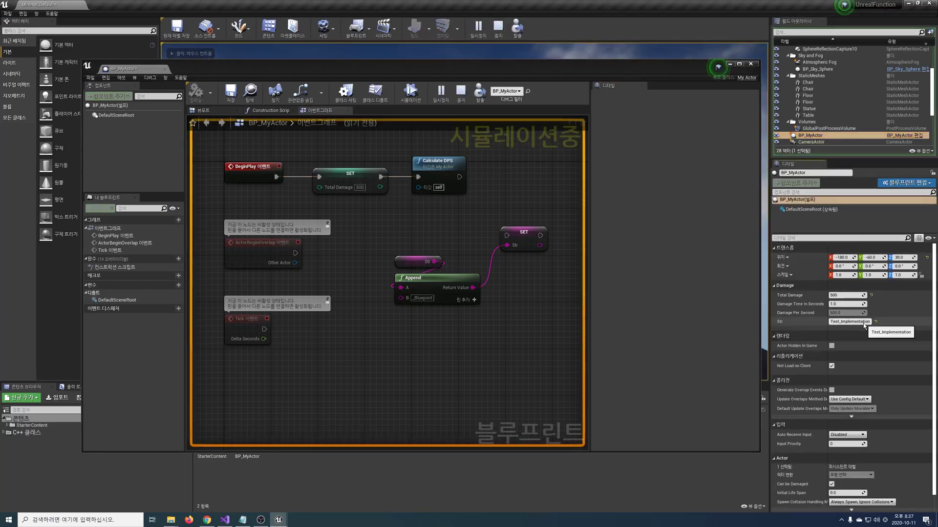
key("alt+Tab")
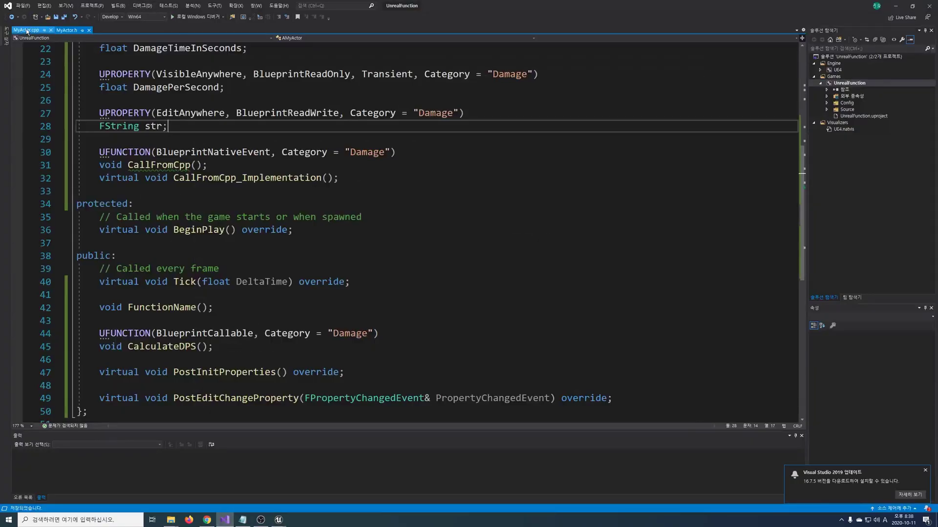
- Review the CallFromCpp_Implementation definition in MyActor.cpp, then return to the BP_MyActor Blueprint editor
left_click(26, 32)
scroll(391, 230, "down", 2)
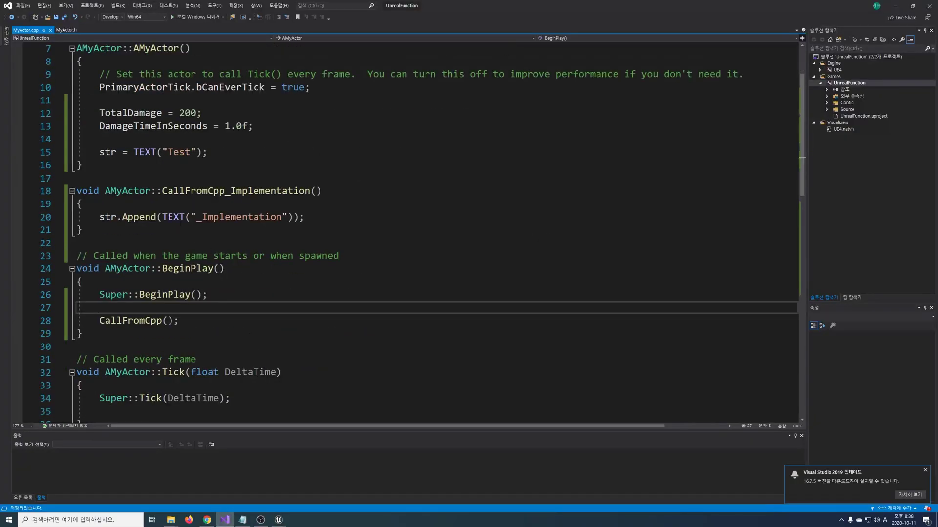
left_click_drag(82, 230, 77, 191)
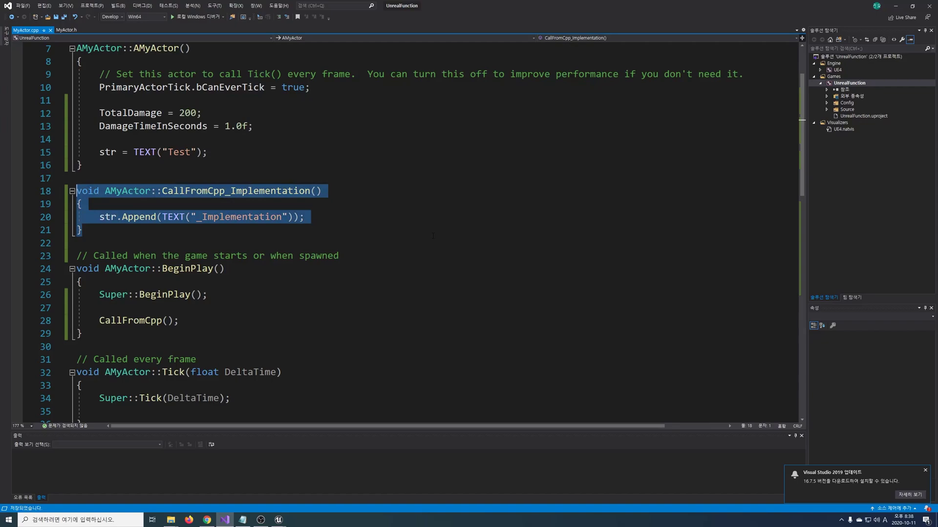
left_click(278, 519)
left_click(310, 486)
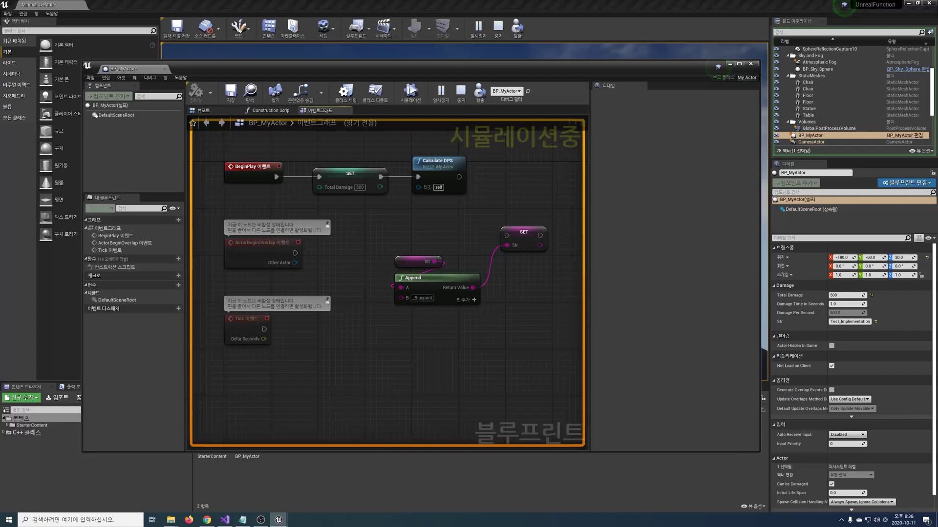
- Stop the simulation and add the Call from Cpp event back to BP_MyActor's graph
left_click(498, 27)
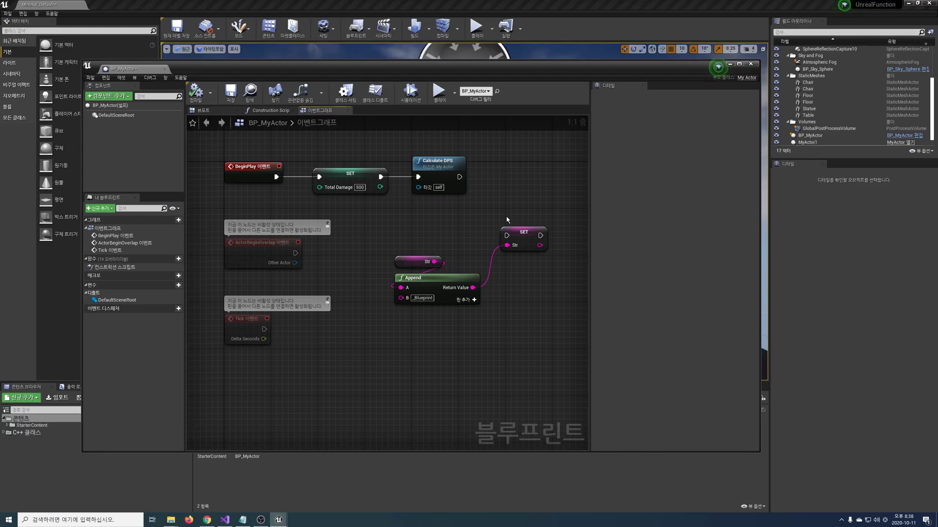
right_click(506, 216)
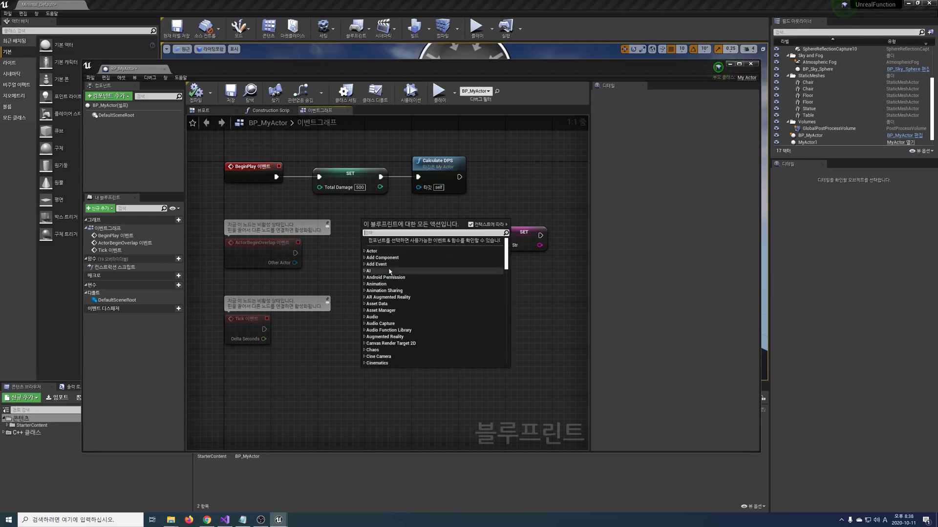
type("call")
key("Return")
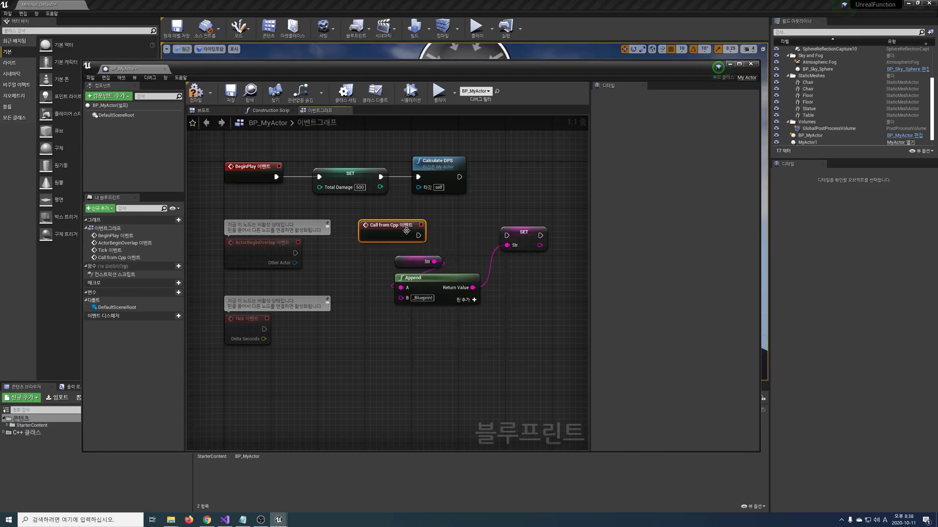
- Add a Parent: Call from Cpp node and wire the event's exec pin to it
right_click(377, 234)
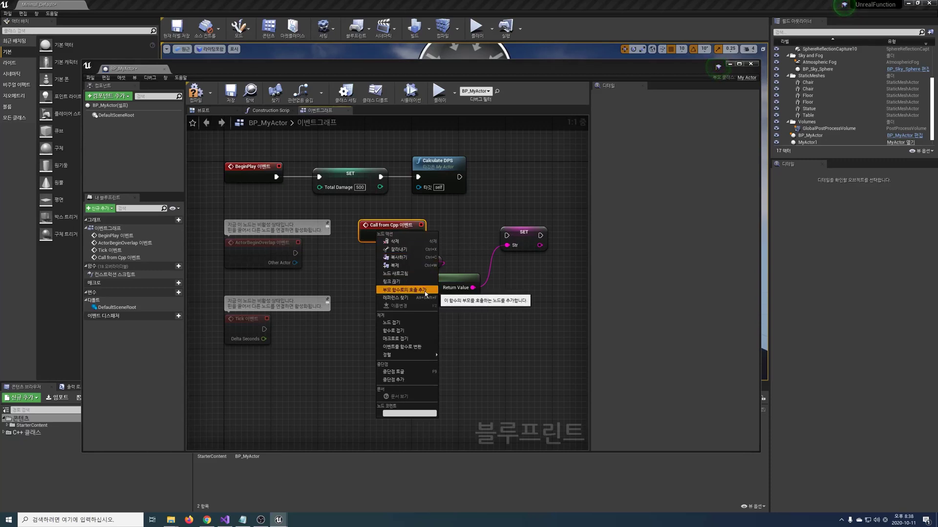
left_click(410, 290)
left_click_drag(479, 233, 463, 227)
left_click(559, 293)
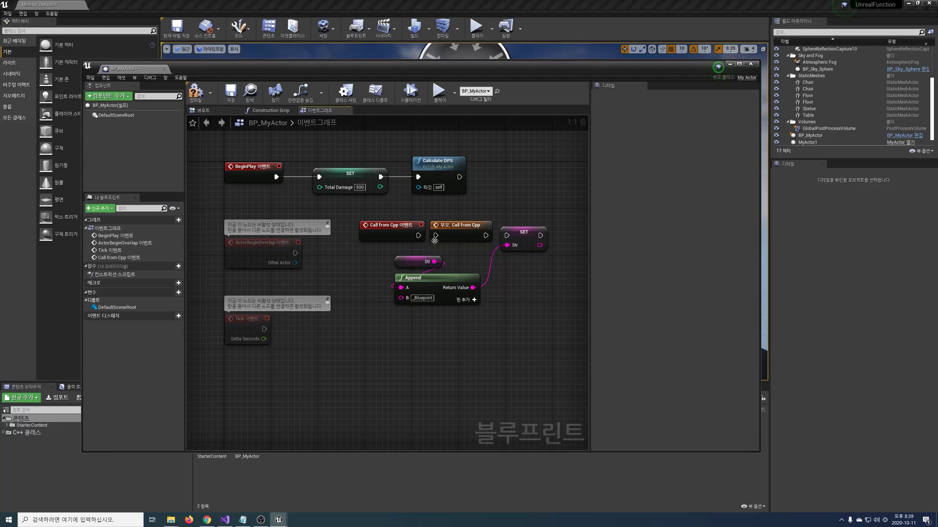
left_click_drag(418, 236, 507, 235)
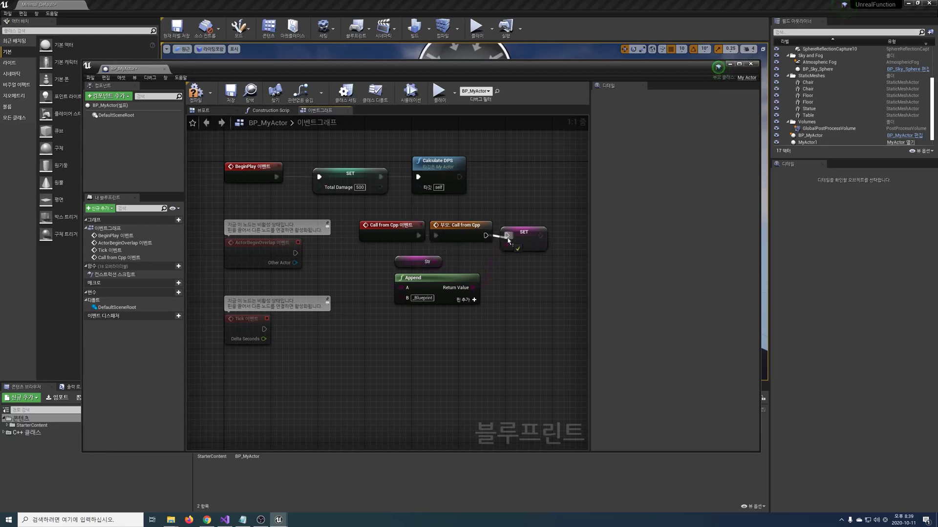
- Simulate and read BP_MyActor's full Str value, then stop the simulation
left_click(476, 37)
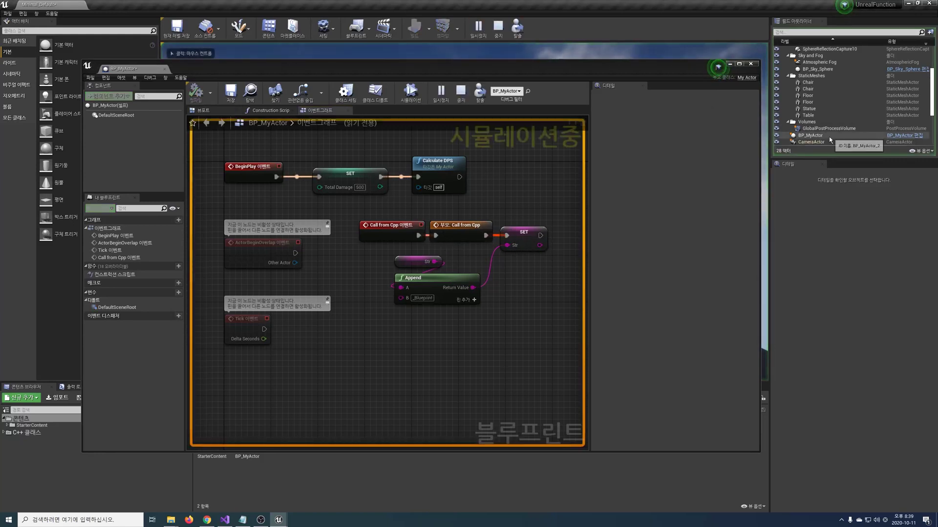
left_click(829, 136)
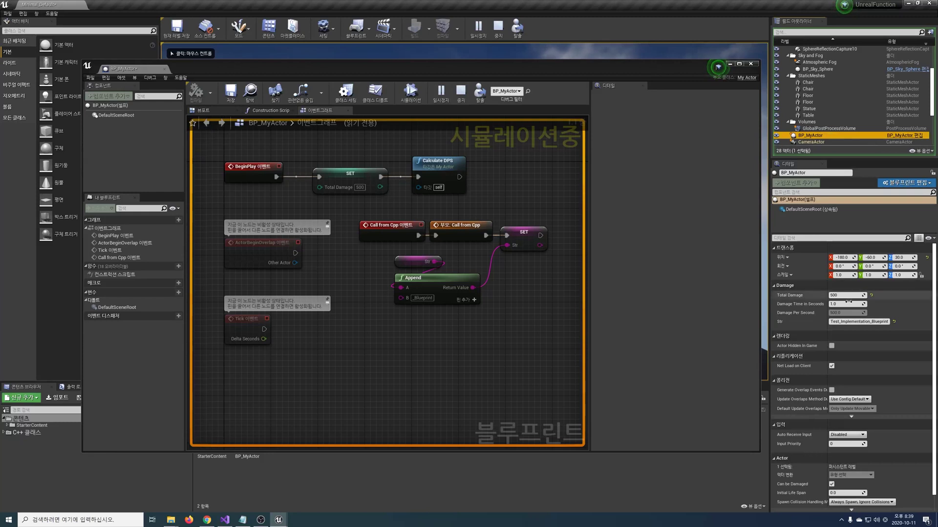
left_click(885, 322)
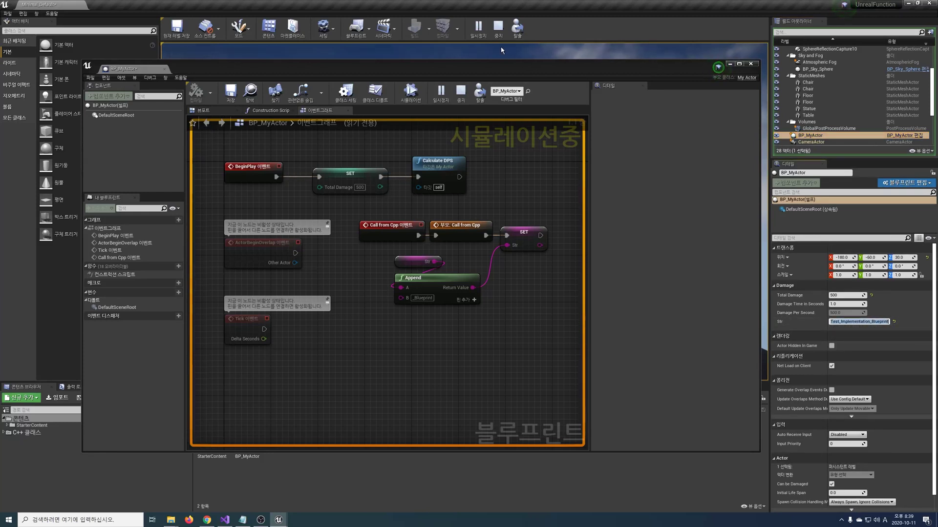
left_click(498, 28)
- Rewire the graph as Call from Cpp event → SET Str → Parent: Call from Cpp
left_click_drag(462, 225, 521, 202)
mouse_move(418, 235)
left_mouse_down()
mouse_move(506, 238)
mouse_move(471, 232)
left_mouse_up()
left_click_drag(520, 202, 544, 225)
left_click_drag(487, 235, 518, 236)
right_click(569, 237)
left_click(550, 263)
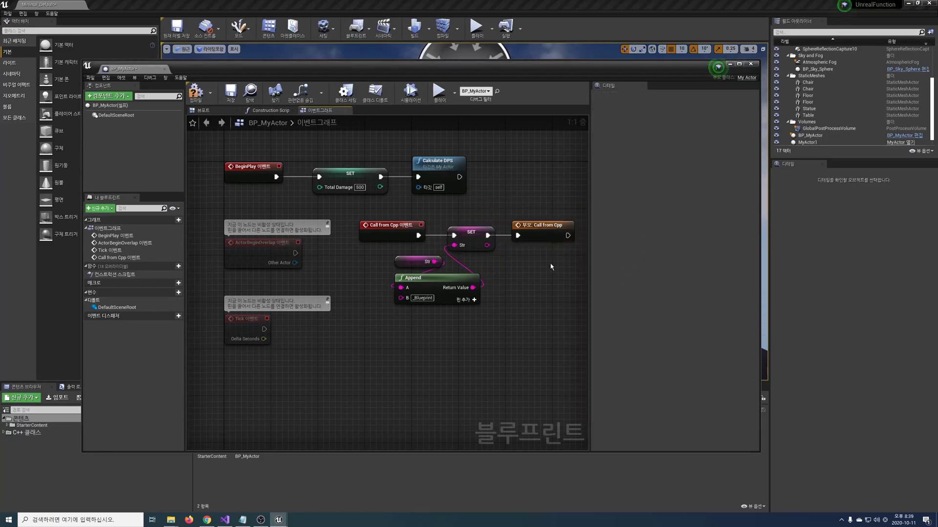
- Re-simulate and confirm BP_MyActor's Str reads Test_Blueprint_Implementation
left_click(410, 91)
left_click(840, 113)
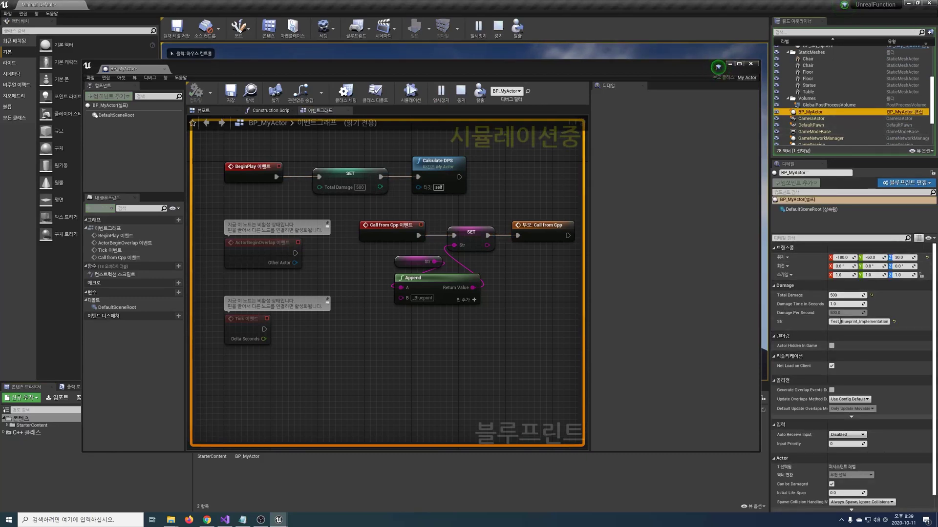
left_click(865, 321)
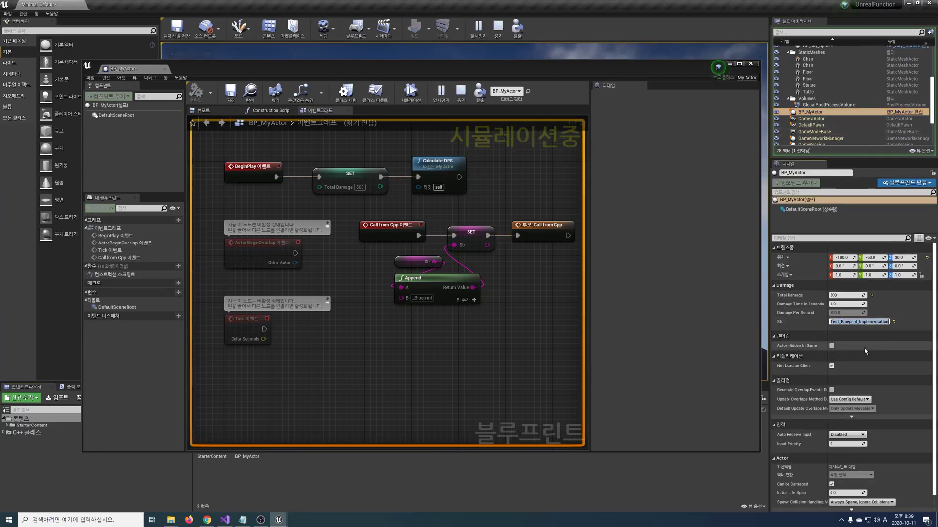